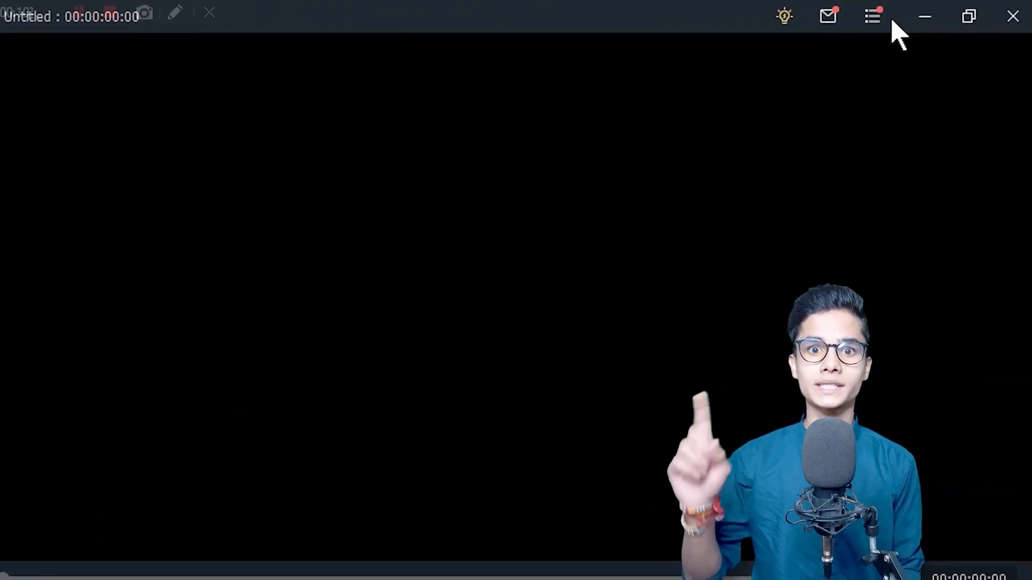
# Step: Open the Filmstock asset store from the editor and search it for "papercut"
pyautogui.click(953, 9)
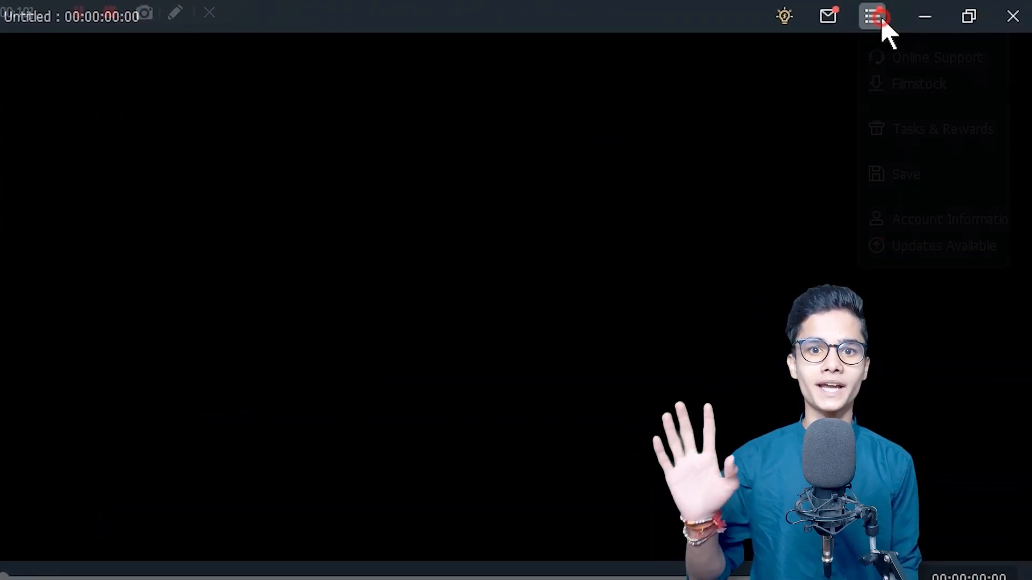
pyautogui.click(918, 87)
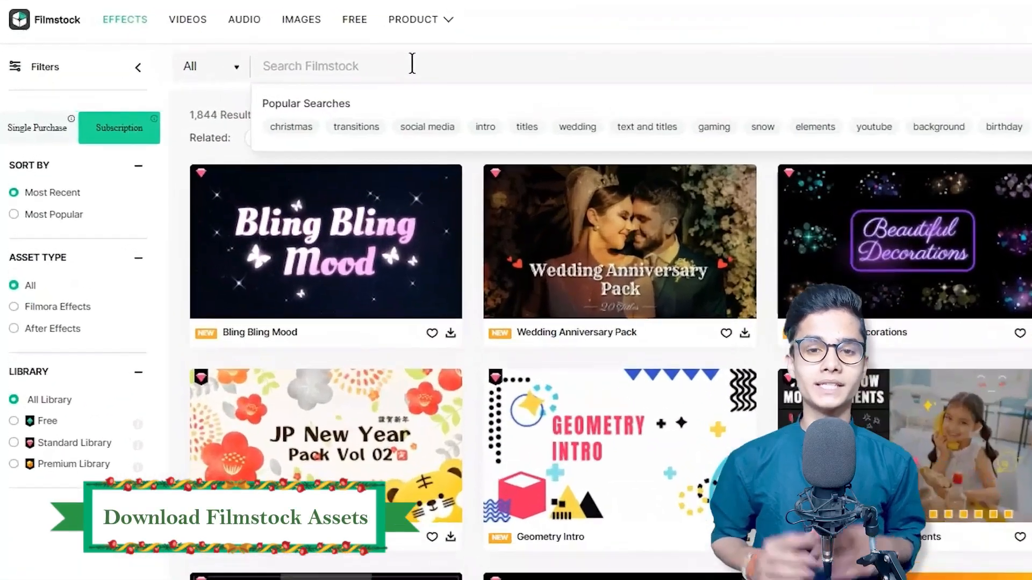
pyautogui.write('papercut')
pyautogui.press('Return')
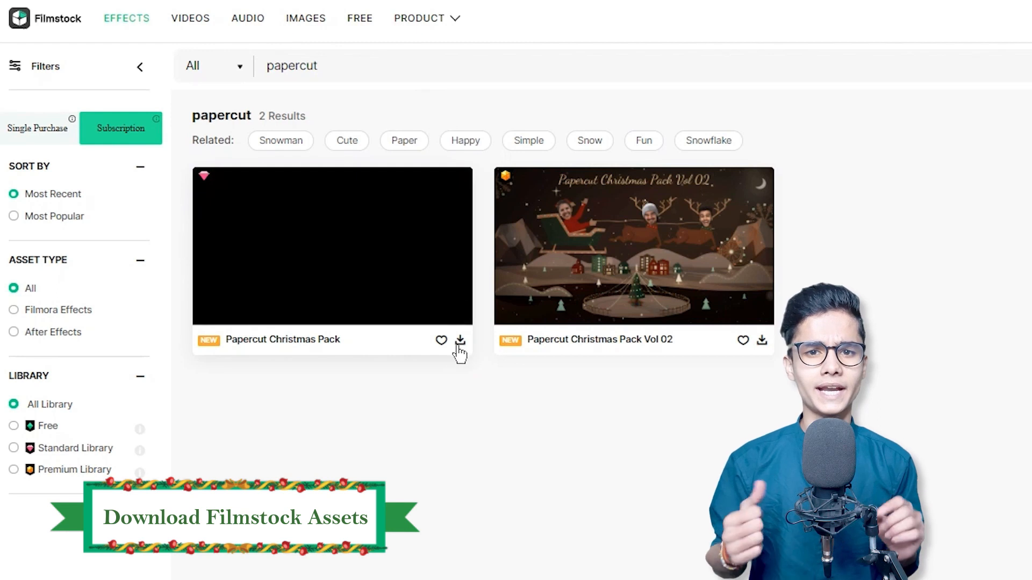
# Step: Search the Filmstock effects for "christmas holiday"
pyautogui.hotkey('ctrl', 'a')
pyautogui.write('chr')
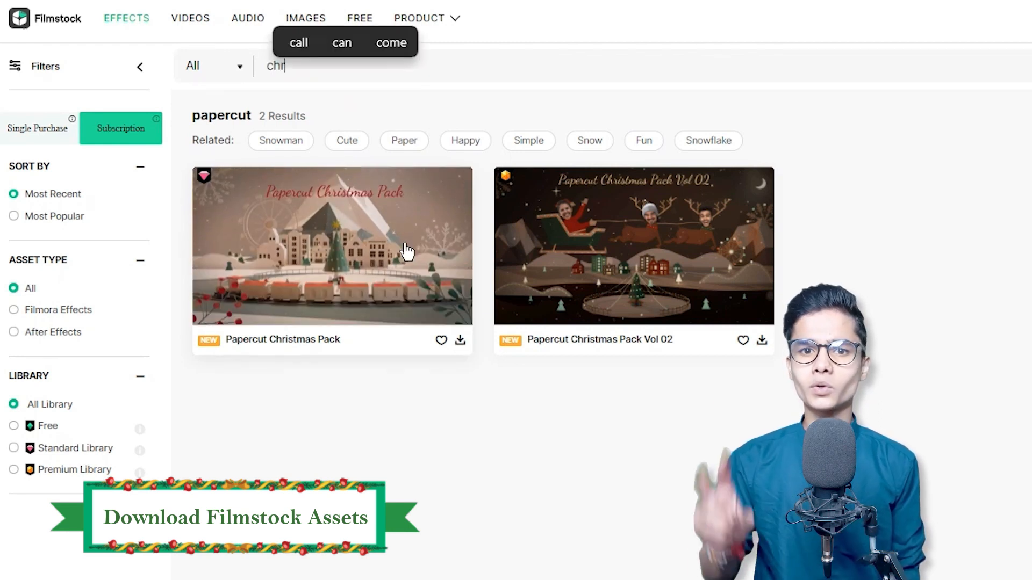
pyautogui.write('istmas holiday')
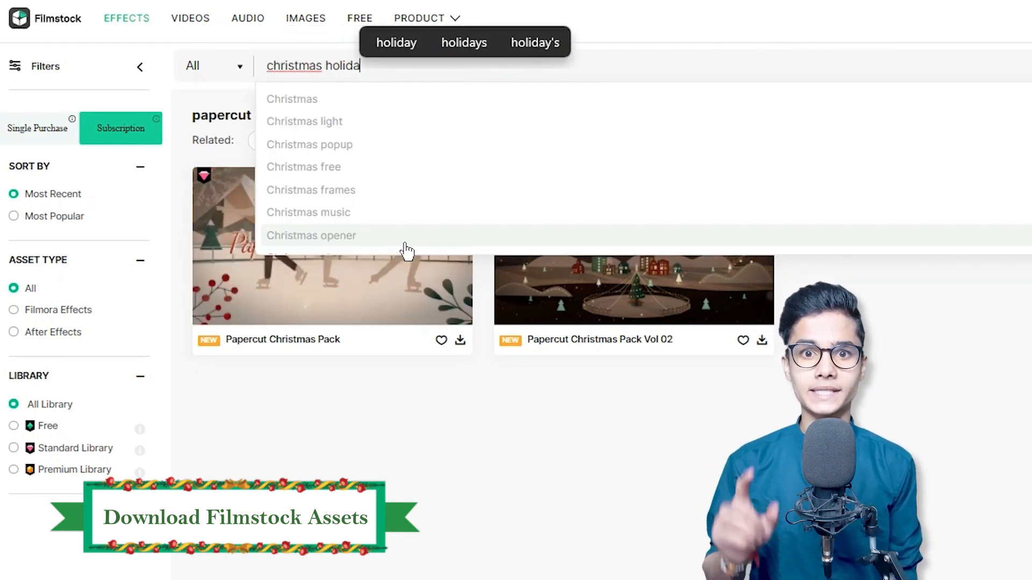
pyautogui.press('Return')
# Step: Change the Filmstock search to "christmas gift" and run it
pyautogui.hotkey('ctrl', 'BackSpace')
pyautogui.write('gift')
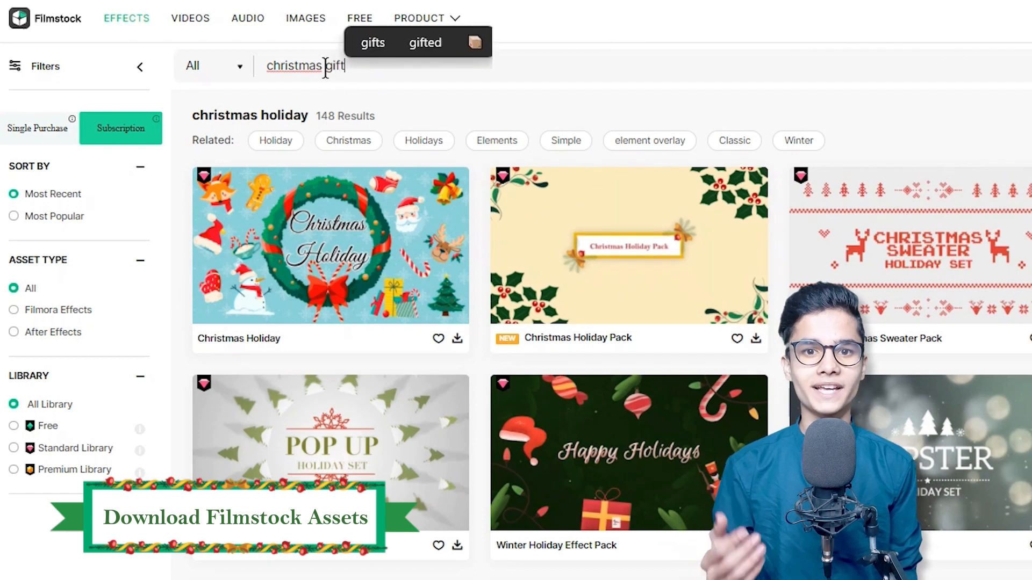
pyautogui.press('Return')
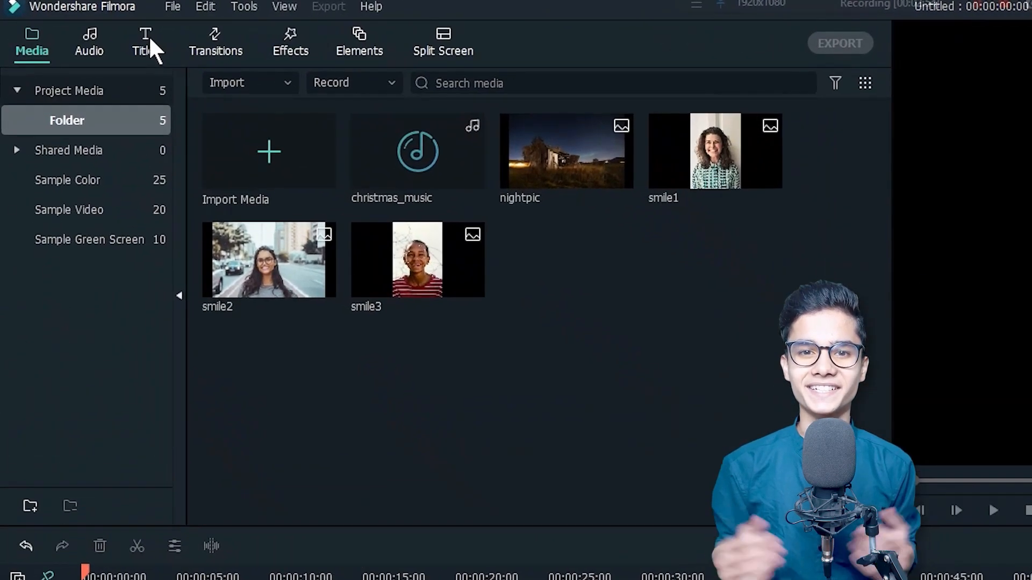
# Step: Add the Filmstock Papercut Christmas Pack opener title to the first video track at the start of the timeline
pyautogui.click(86, 29)
pyautogui.scroll(-6, 94, 269)
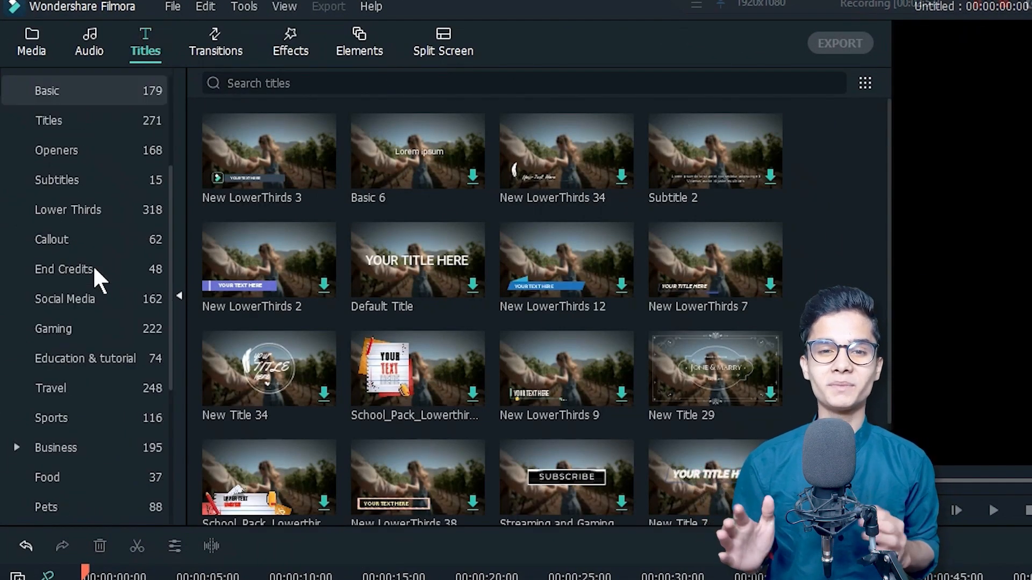
pyautogui.scroll(-3, 92, 265)
pyautogui.click(17, 506)
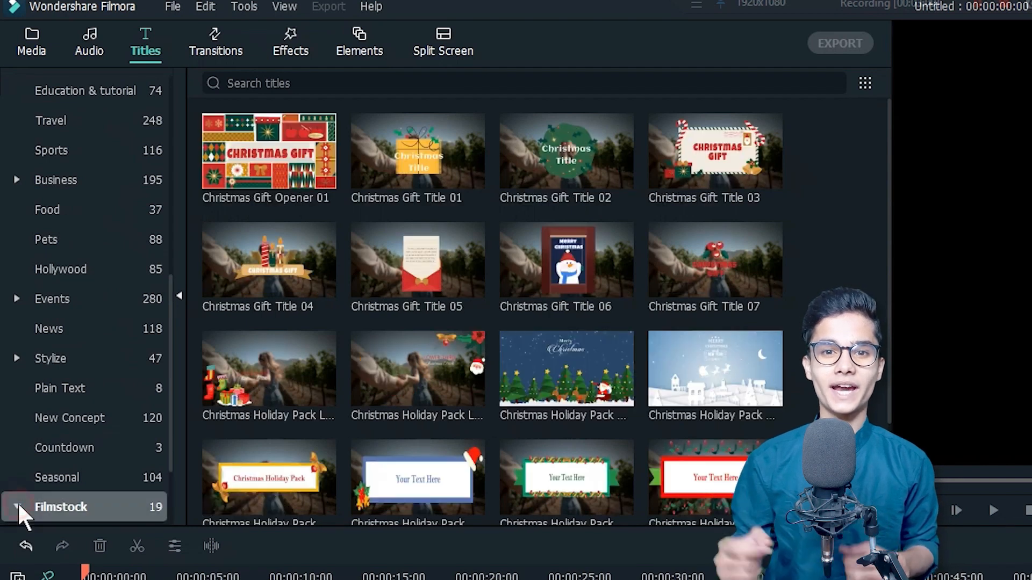
pyautogui.scroll(-4, 66, 414)
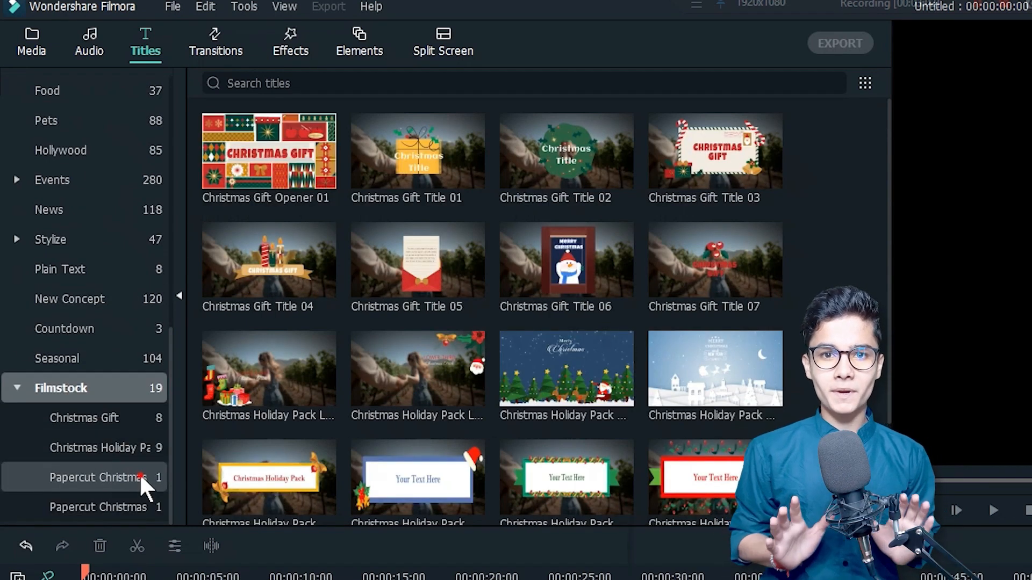
pyautogui.click(140, 473)
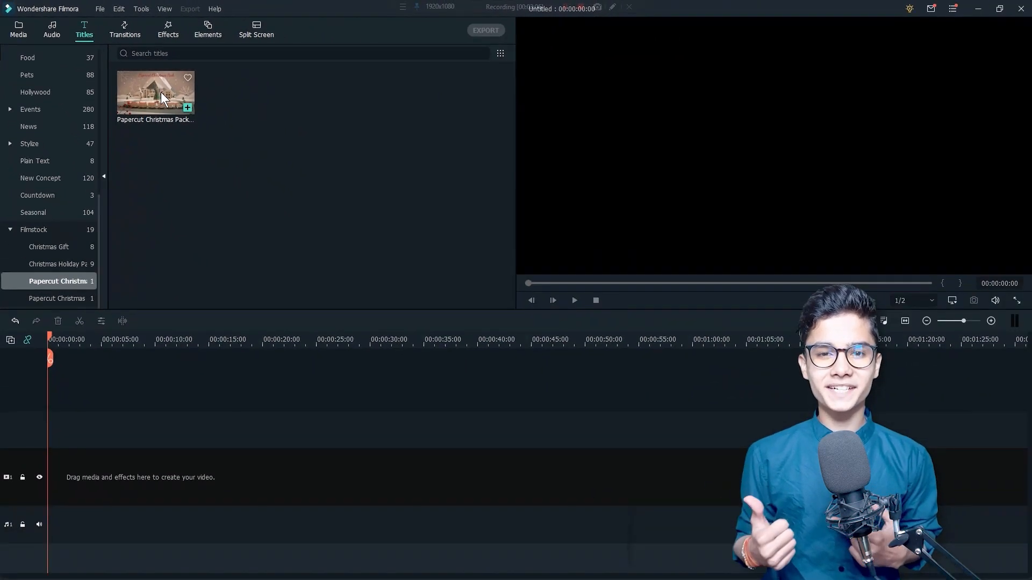
pyautogui.moveTo(278, 154); pyautogui.dragTo(171, 539)
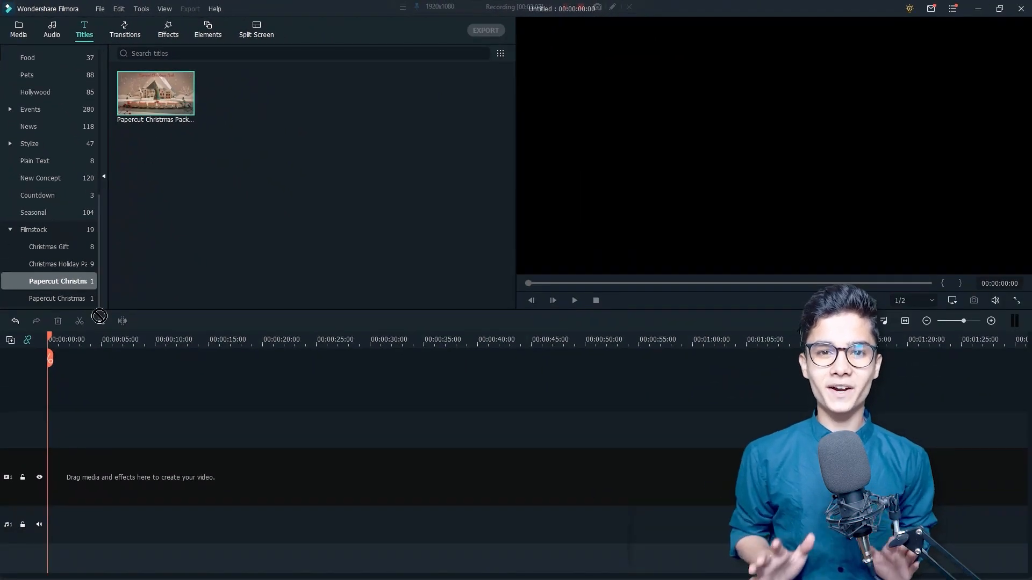
pyautogui.moveTo(77, 431); pyautogui.dragTo(46, 473)
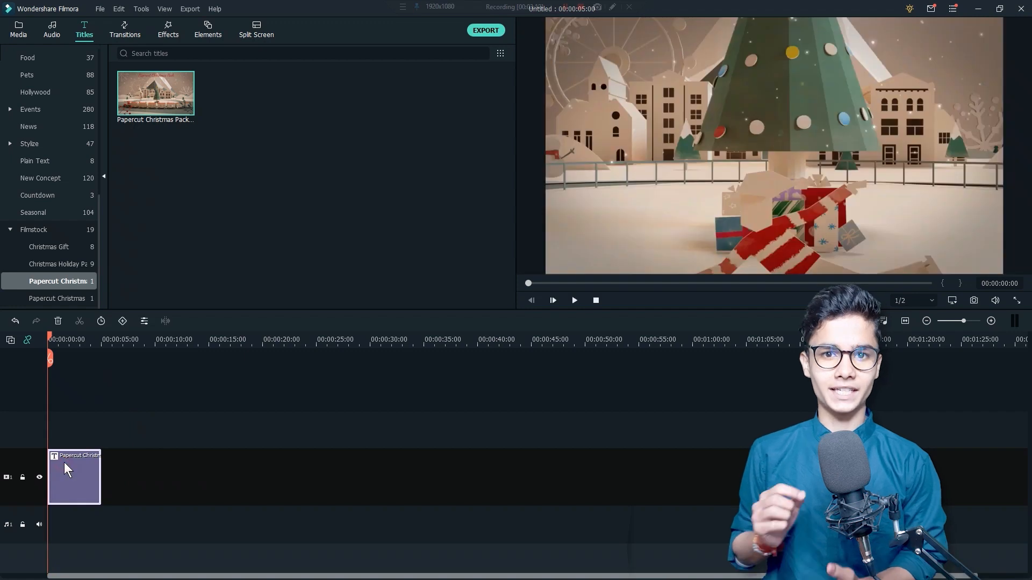
# Step: Delete the "Papercut Christmas Pack" text from the opener title using advanced text editing and apply the change
pyautogui.doubleClick(63, 462)
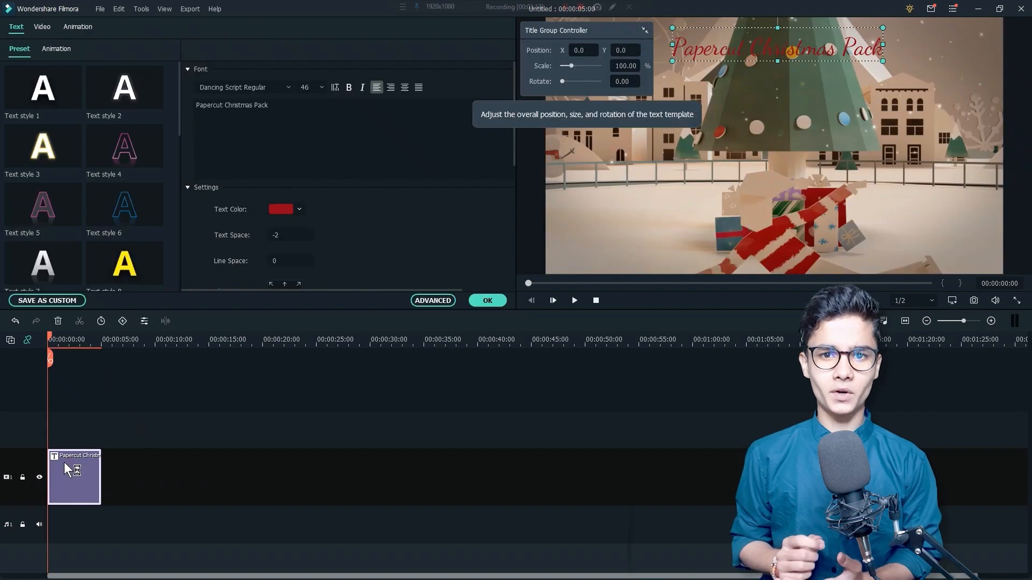
pyautogui.click(432, 300)
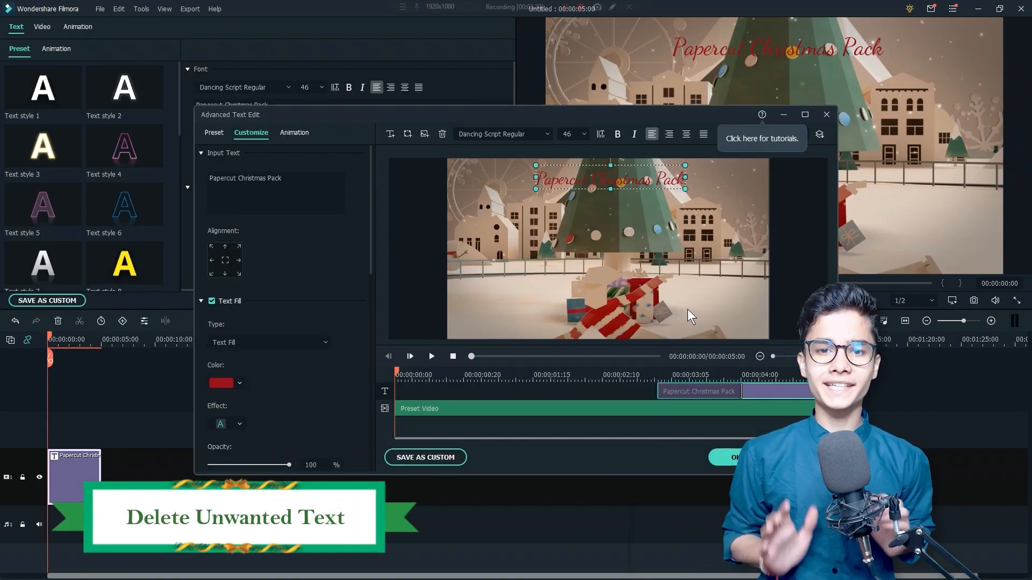
pyautogui.click(758, 396)
pyautogui.click(437, 134)
pyautogui.click(719, 457)
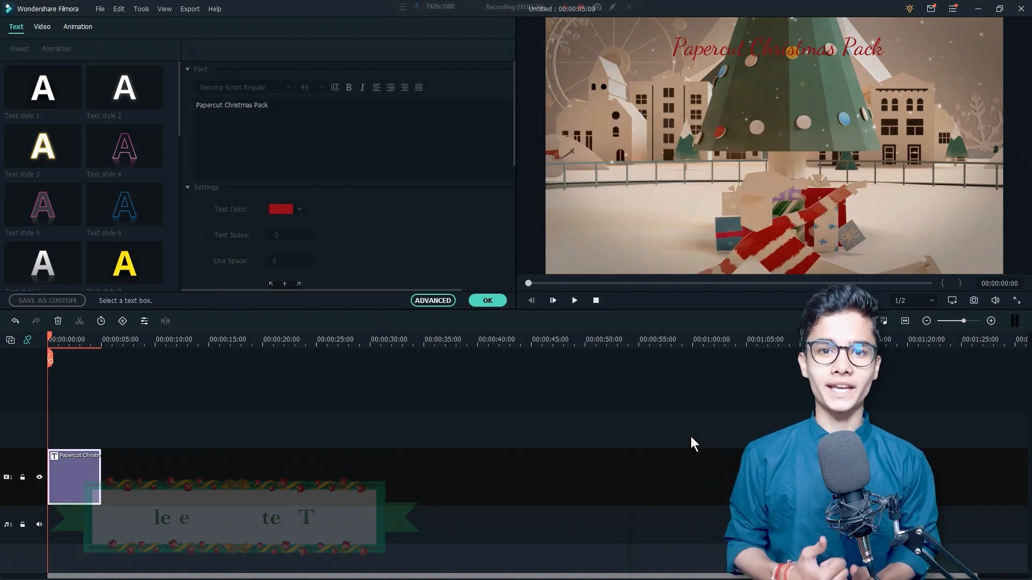
pyautogui.click(484, 299)
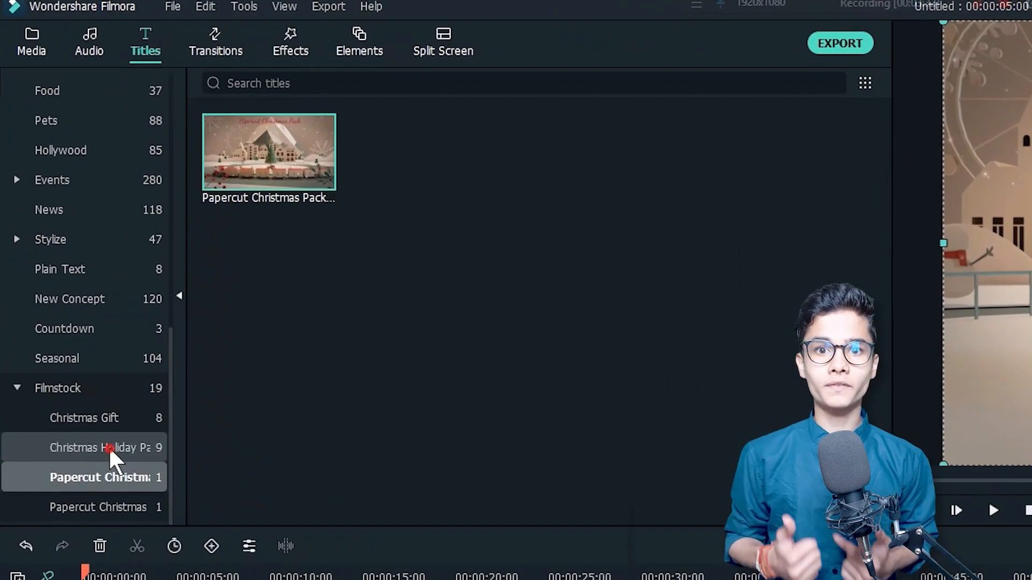
# Step: Place the yellow-framed Christmas Holiday Pack title above the opener at the timeline start and trim it to the opener's length
pyautogui.click(63, 264)
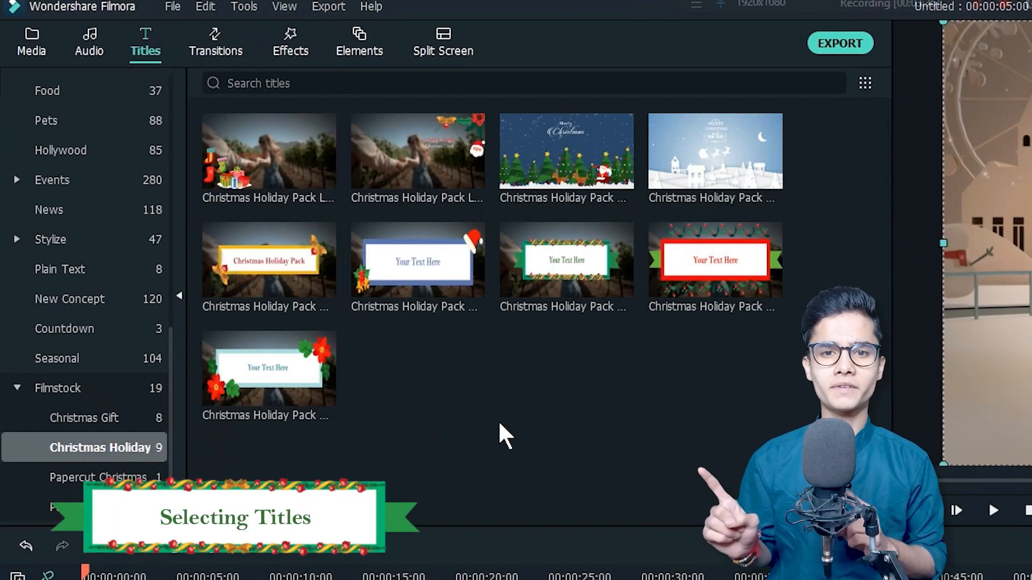
pyautogui.moveTo(275, 259)
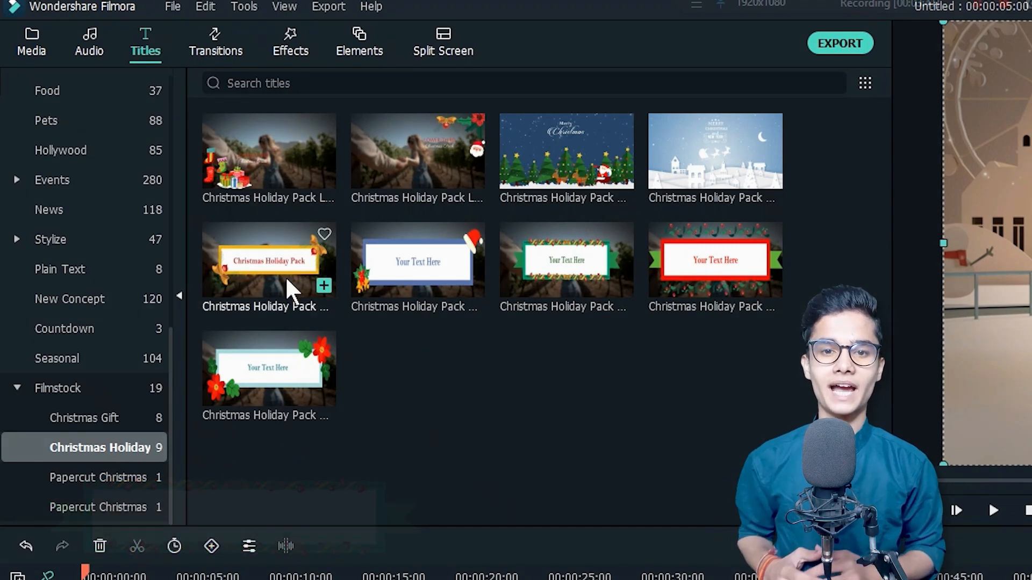
pyautogui.moveTo(269, 266); pyautogui.dragTo(99, 579)
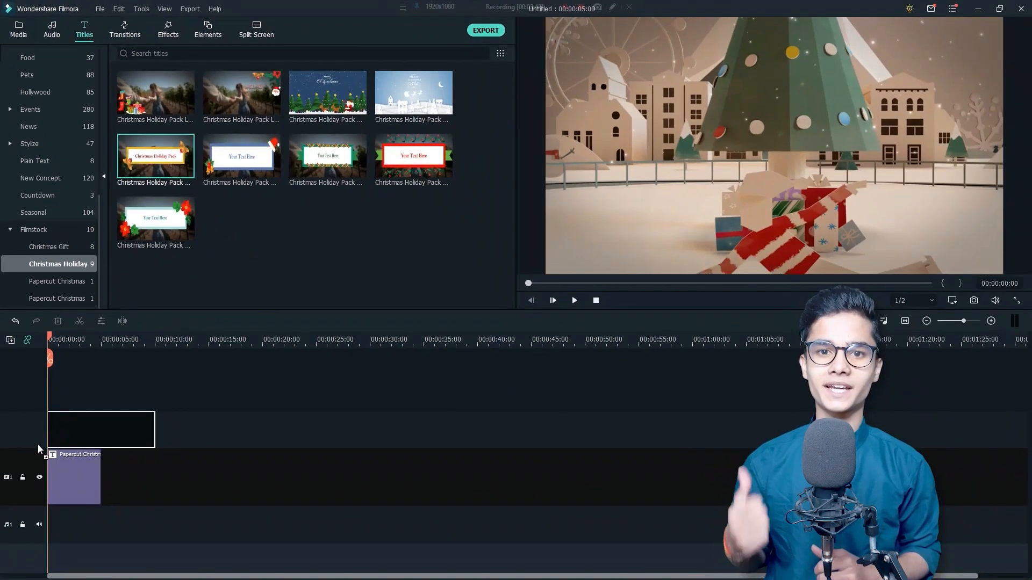
pyautogui.moveTo(37, 443); pyautogui.dragTo(38, 444)
pyautogui.moveTo(154, 422); pyautogui.dragTo(100, 424)
# Step: Replace the yellow-framed title's default text with "Here comes the Christmas!"
pyautogui.doubleClick(81, 426)
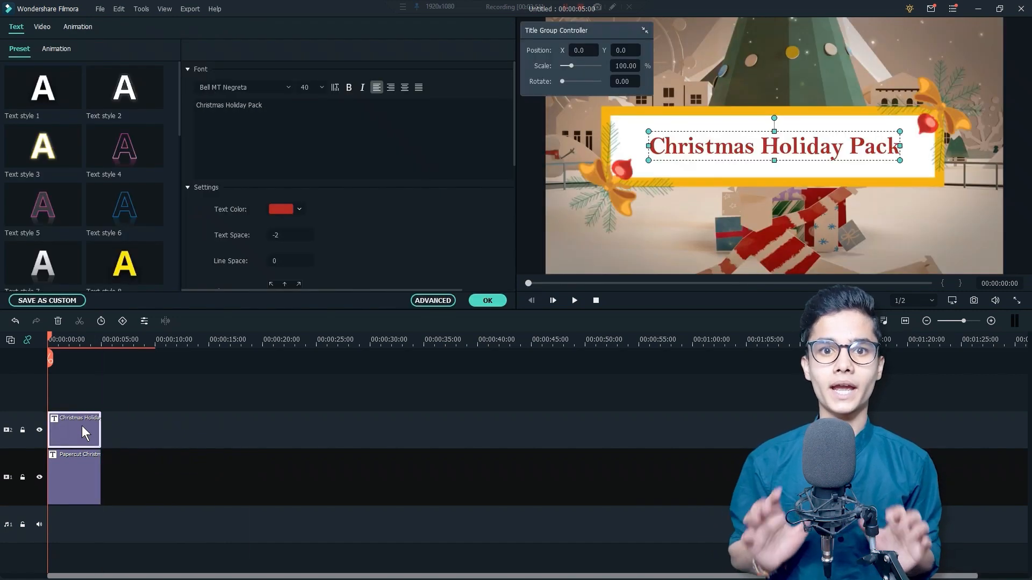
pyautogui.click(272, 121)
pyautogui.hotkey('ctrl', 'a')
pyautogui.write('Here ')
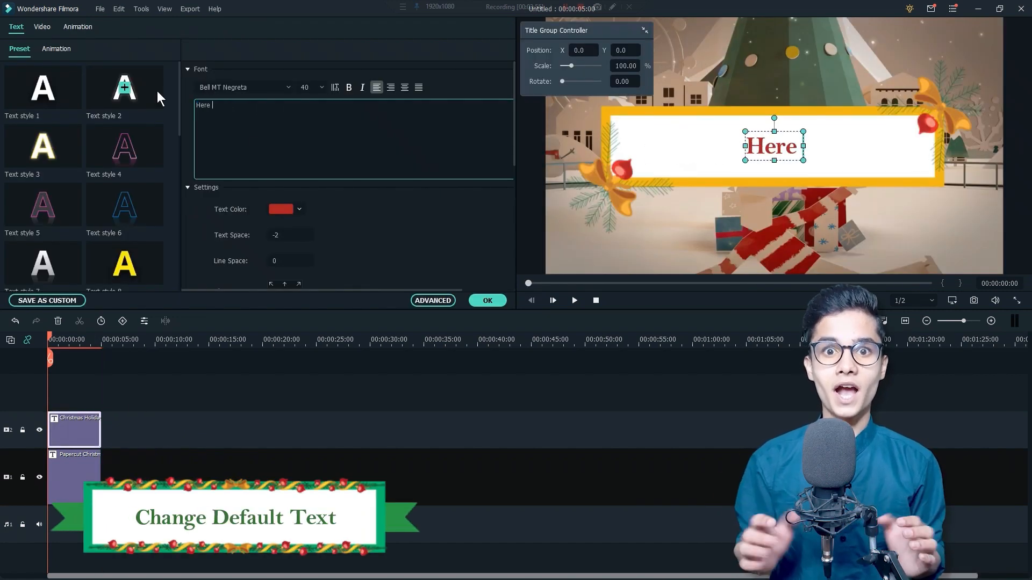
pyautogui.write('Comes the Chris')
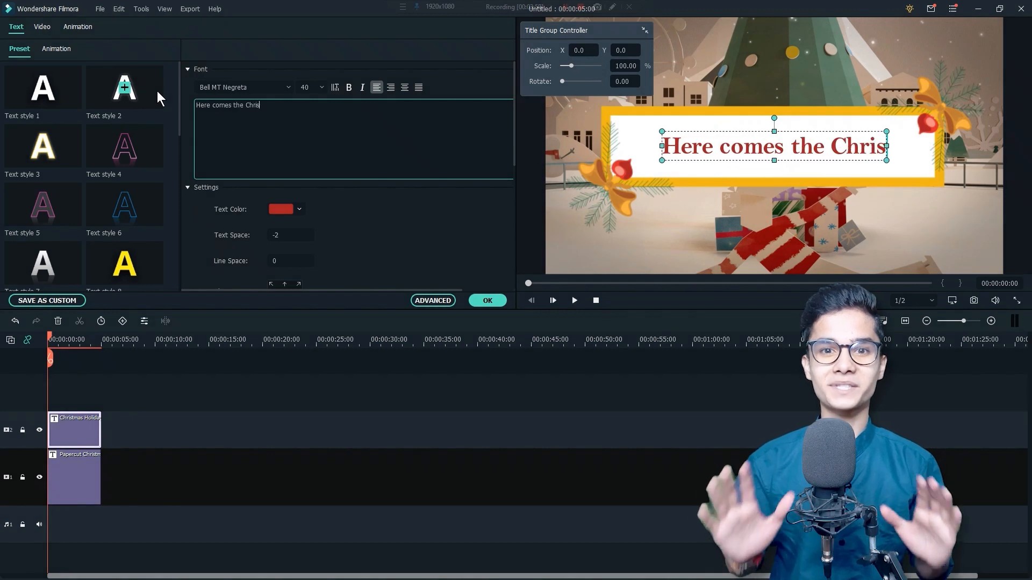
pyautogui.write('tmas!')
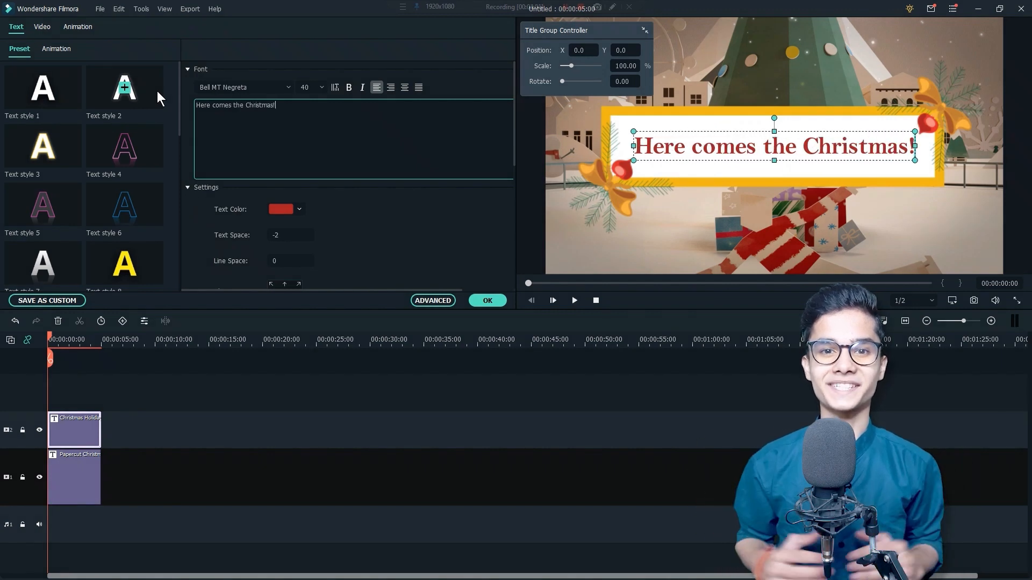
# Step: In advanced text editing, extend the text clip to about 00:00:04:18 and push its closing animation handle to the clip's end
pyautogui.click(429, 299)
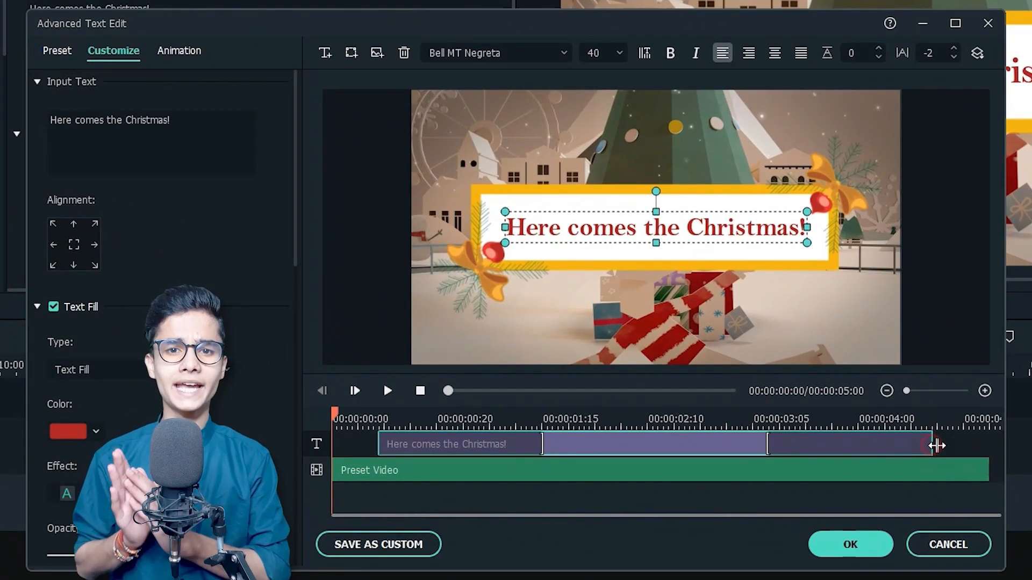
pyautogui.moveTo(932, 444); pyautogui.dragTo(953, 444)
pyautogui.moveTo(783, 452); pyautogui.dragTo(961, 453)
pyautogui.click(962, 453)
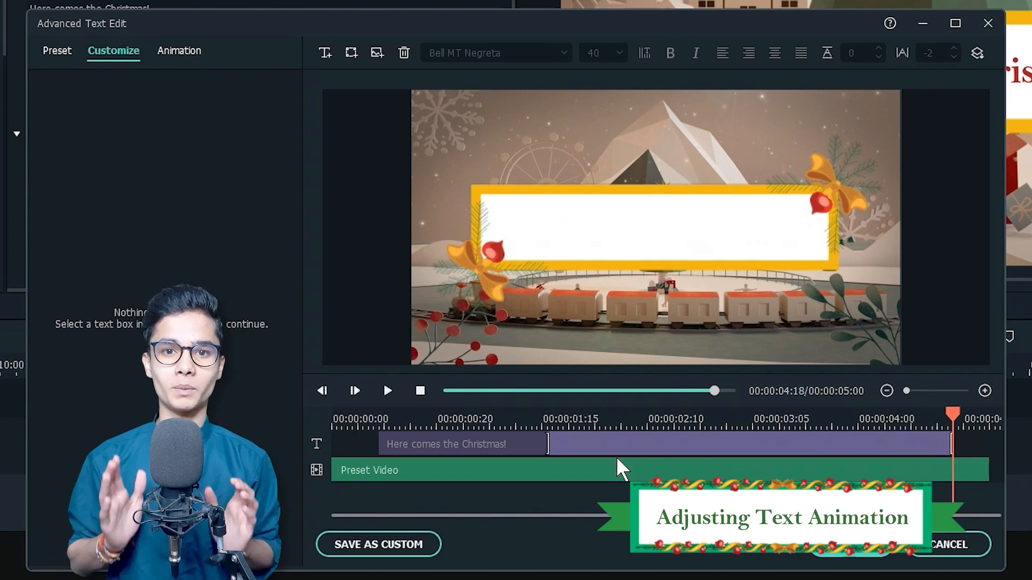
# Step: Shorten the text's opening animation to end at about 00:00:01:10 and apply the title edits
pyautogui.moveTo(545, 446); pyautogui.dragTo(514, 447)
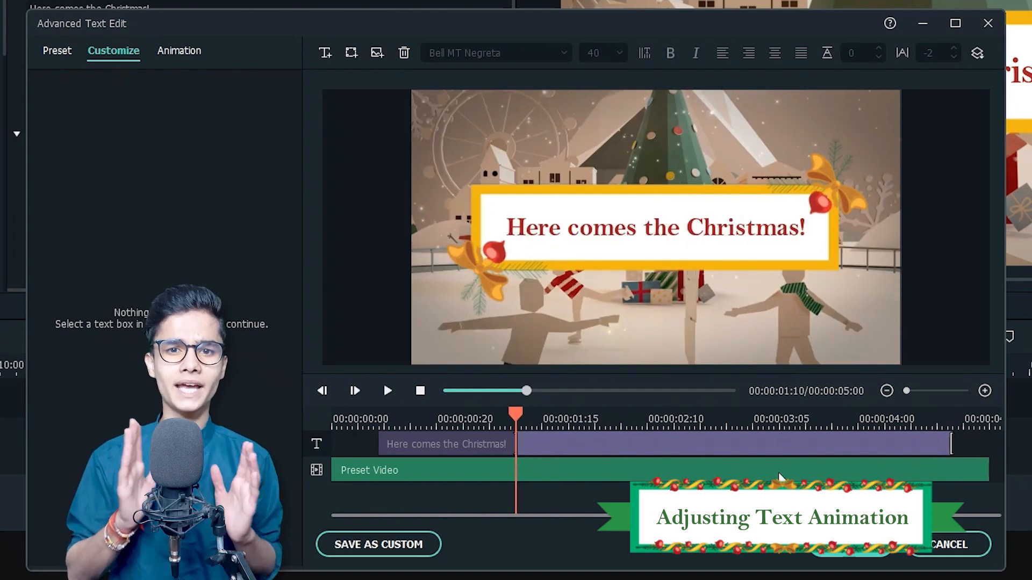
pyautogui.click(839, 550)
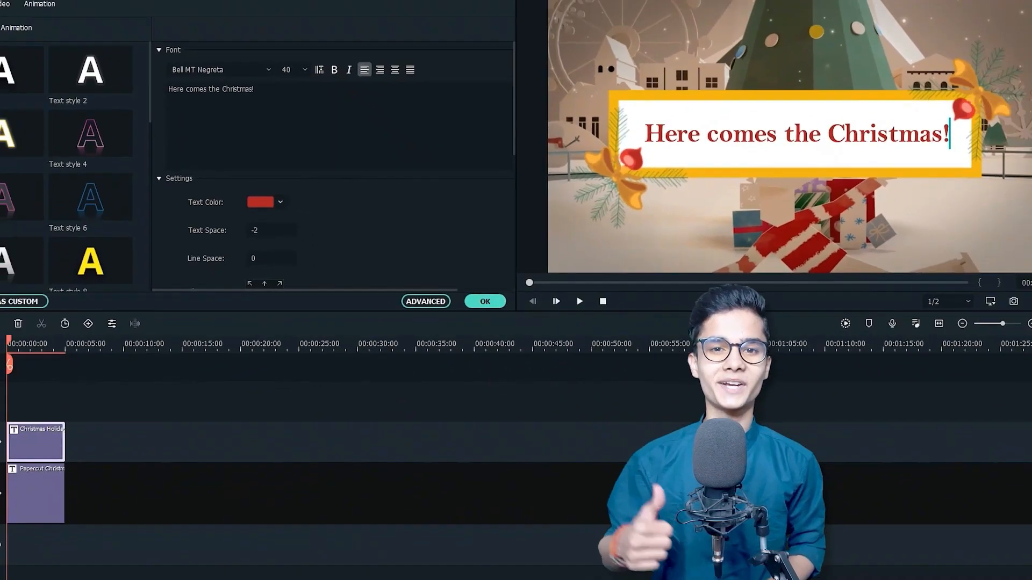
pyautogui.click(500, 301)
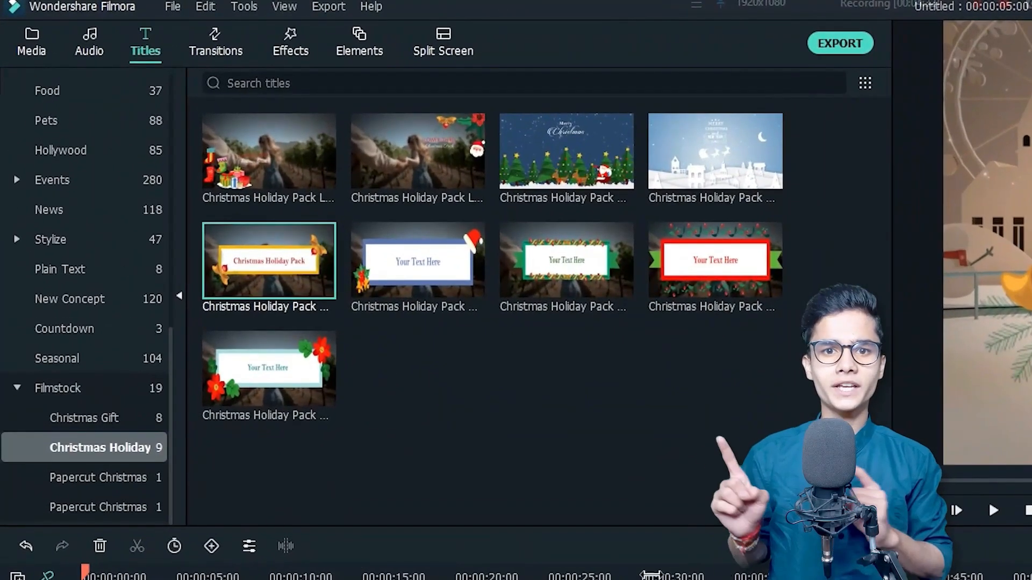
# Step: Add the Filmstock Papercut Christmas Pack snowmen effect to the third video track, directly after the titles
pyautogui.click(261, 36)
pyautogui.scroll(-5, 13, 475)
pyautogui.click(12, 475)
pyautogui.click(17, 507)
pyautogui.click(106, 475)
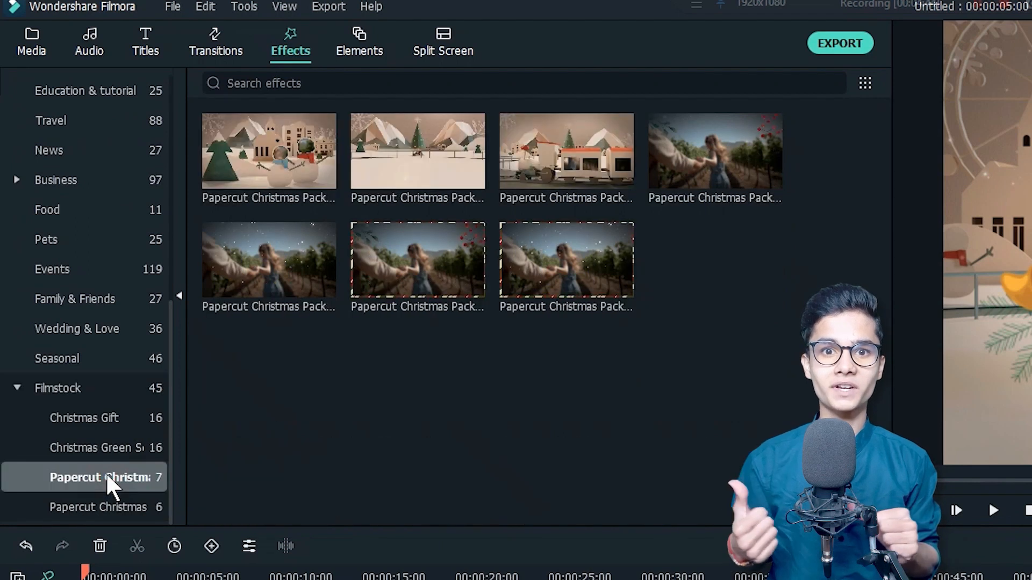
pyautogui.moveTo(271, 164)
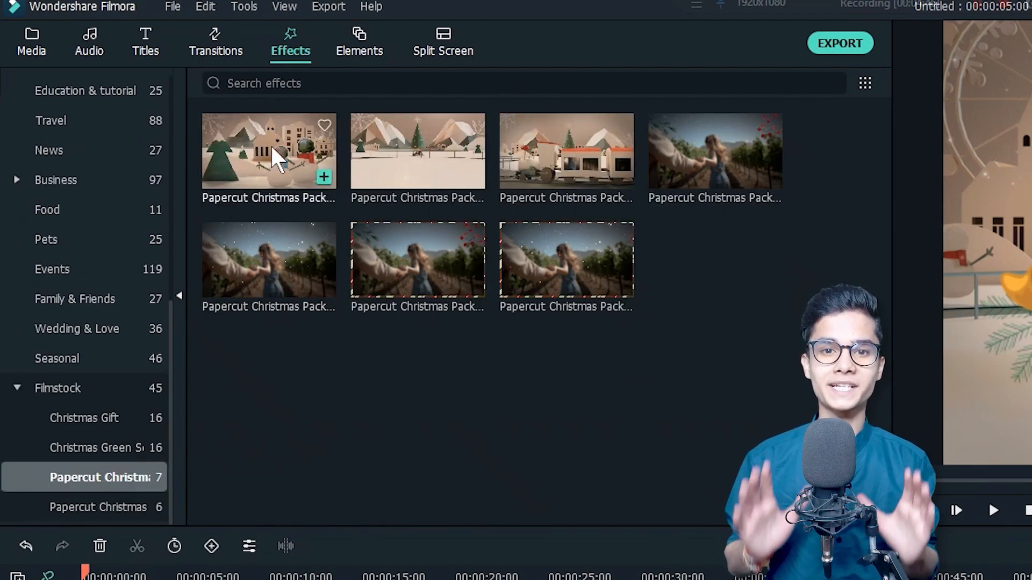
pyautogui.moveTo(261, 153); pyautogui.dragTo(181, 579)
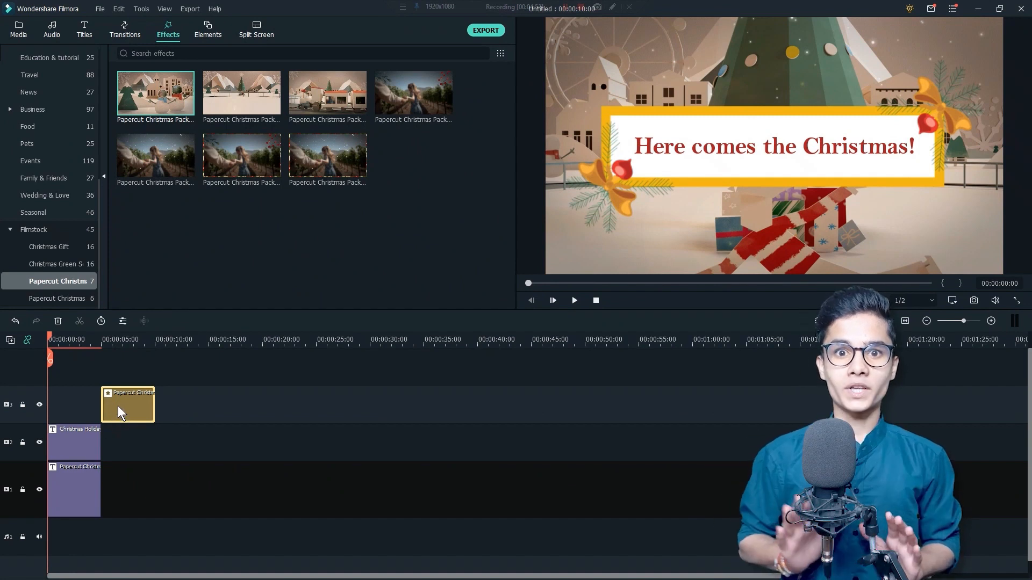
# Step: Place the smile1 photo on the second track and smile2 on the first track, beneath the snowmen effect and matching its length
pyautogui.click(19, 29)
pyautogui.moveTo(414, 94); pyautogui.dragTo(106, 455)
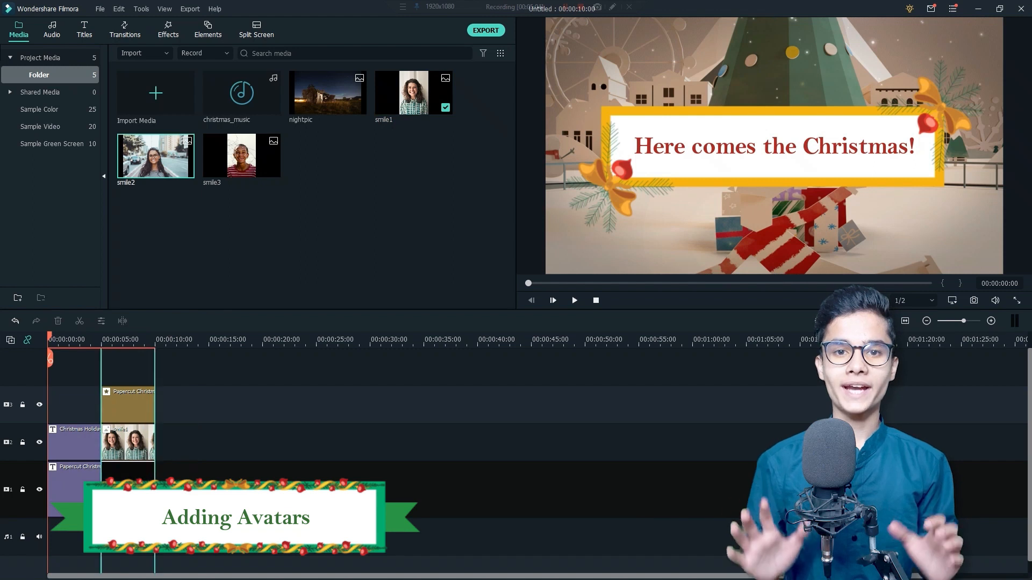
# Step: Lock the snowmen effect's track, and hide and lock the smile1 photo's track
pyautogui.click(23, 405)
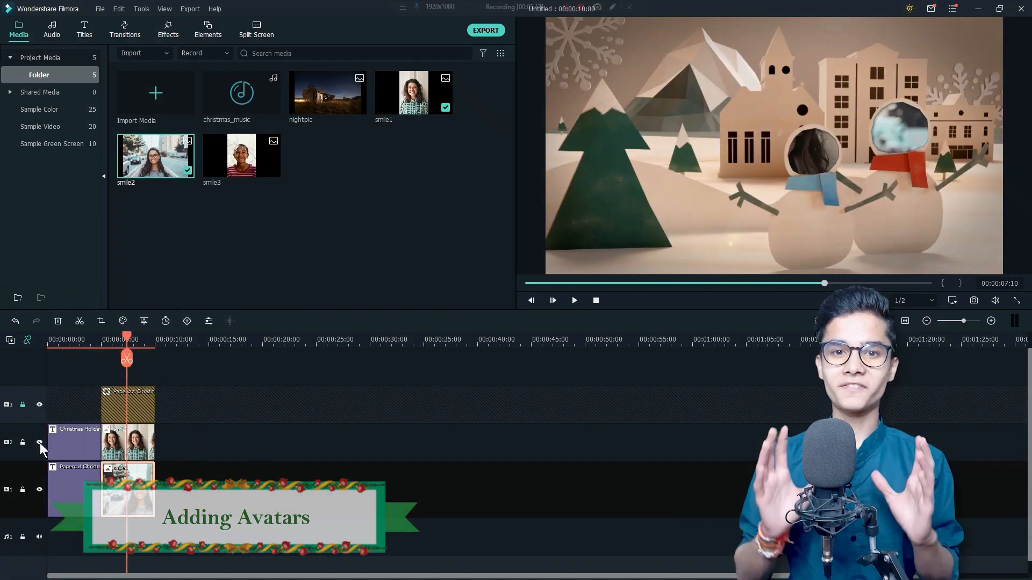
pyautogui.click(39, 442)
pyautogui.click(23, 443)
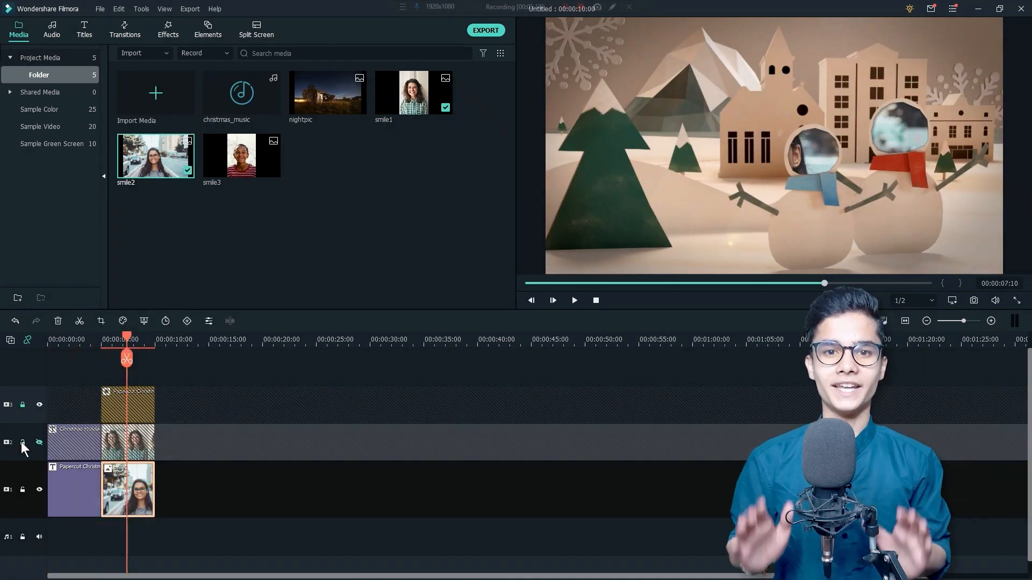
# Step: Resize, move and tilt the smile2 photo so the face fits inside the blue-scarfed snowman's head
pyautogui.moveTo(795, 161); pyautogui.dragTo(849, 160)
pyautogui.moveTo(708, 68); pyautogui.dragTo(688, 54)
pyautogui.moveTo(803, 159); pyautogui.dragTo(797, 159)
pyautogui.moveTo(959, 56); pyautogui.dragTo(942, 67)
pyautogui.moveTo(820, 53); pyautogui.dragTo(828, 54)
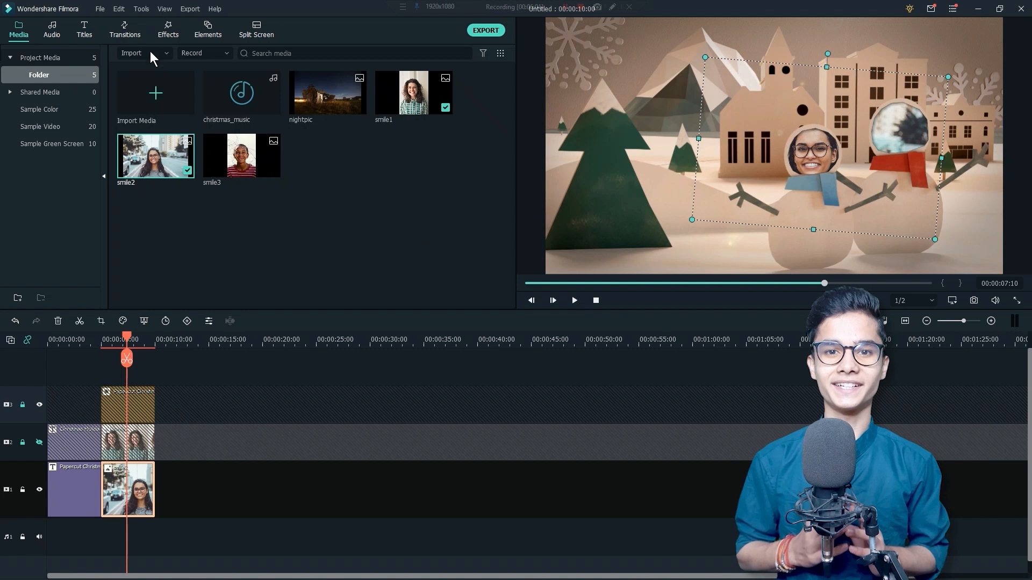
# Step: Apply the Image Mask effect to the smile2 photo and set the mask width to 36
pyautogui.click(168, 31)
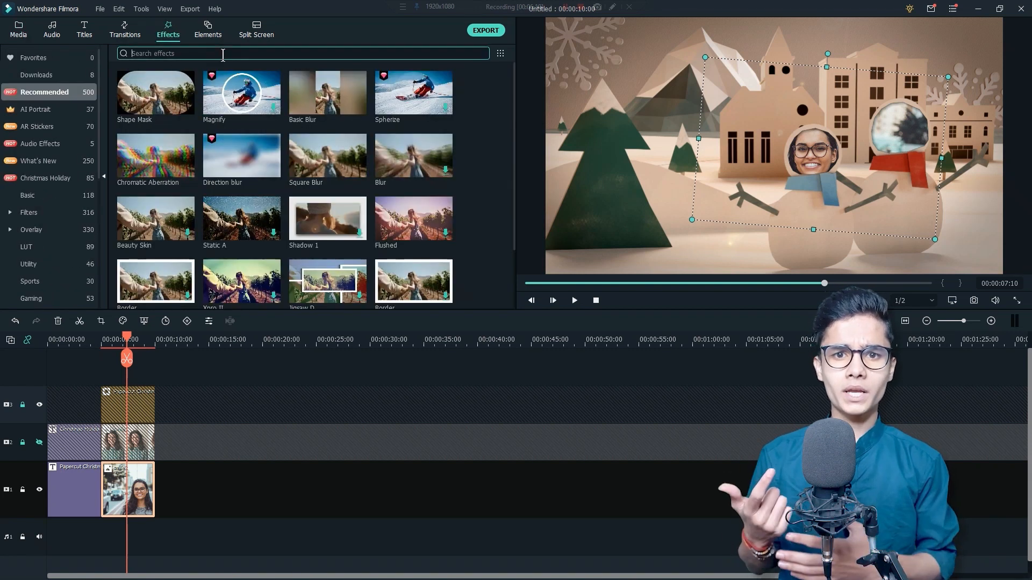
pyautogui.write('mask')
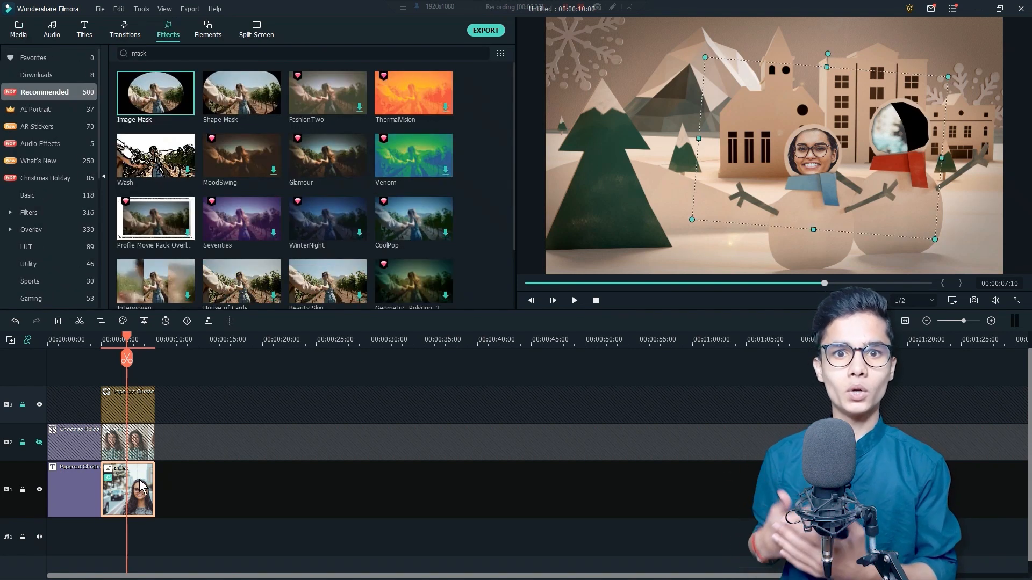
pyautogui.doubleClick(140, 480)
pyautogui.click(16, 175)
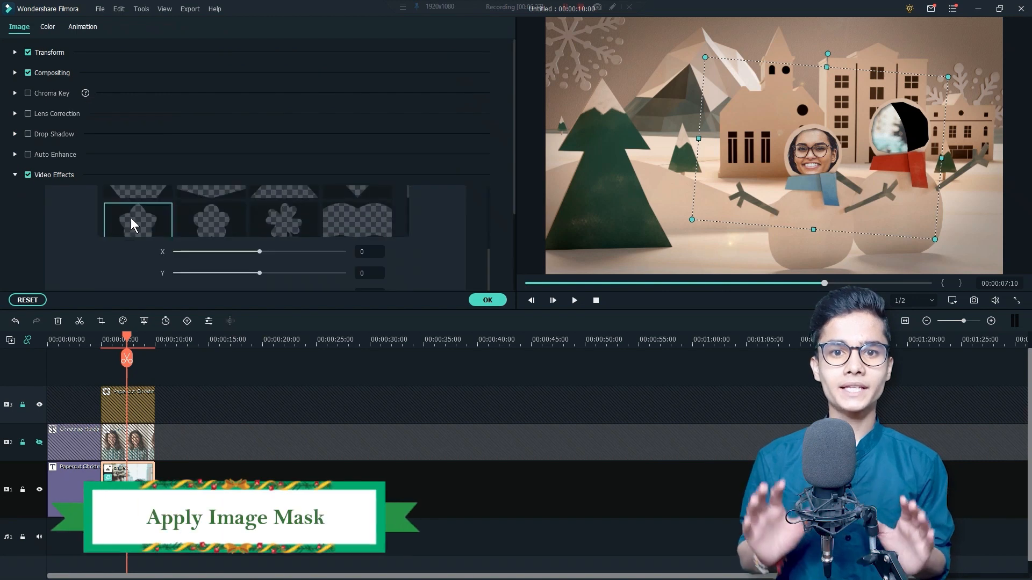
pyautogui.scroll(-2, 131, 218)
pyautogui.moveTo(298, 185); pyautogui.dragTo(239, 186)
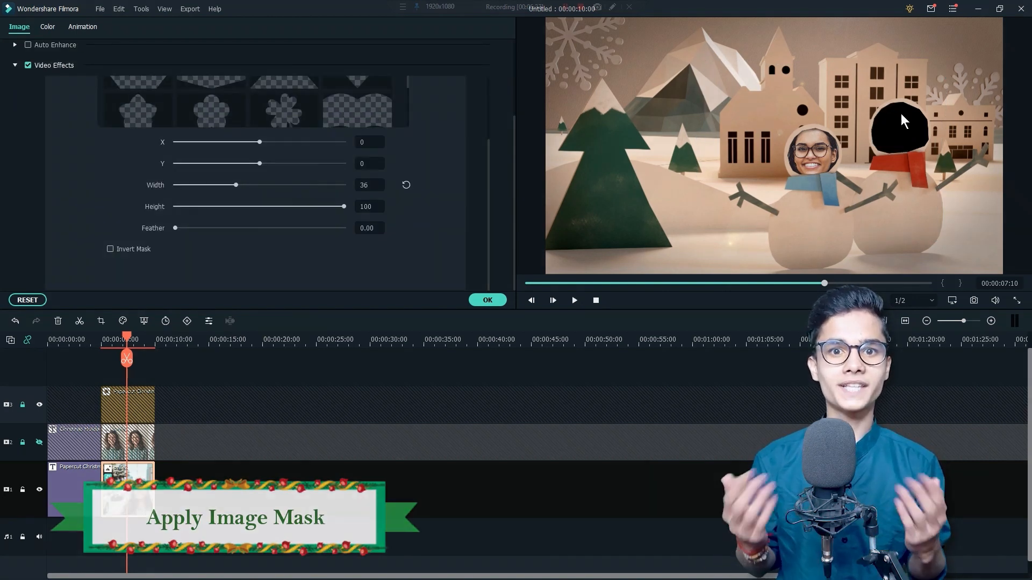
pyautogui.click(487, 300)
# Step: Show and unlock the smile1 track, lock the smile2 track, and fit the smile1 face inside the red-scarfed snowman's head
pyautogui.click(39, 443)
pyautogui.click(39, 489)
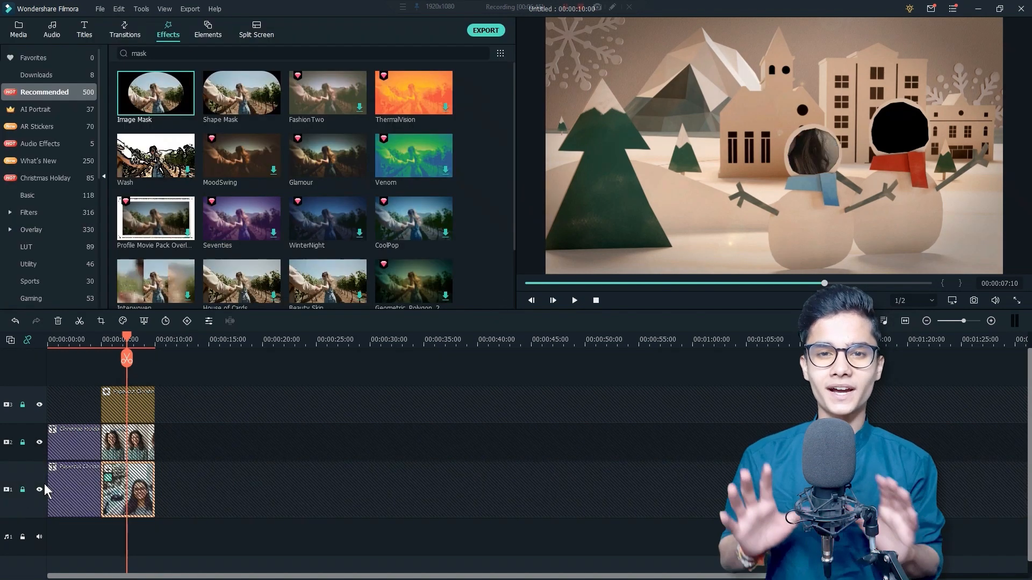
pyautogui.click(899, 115)
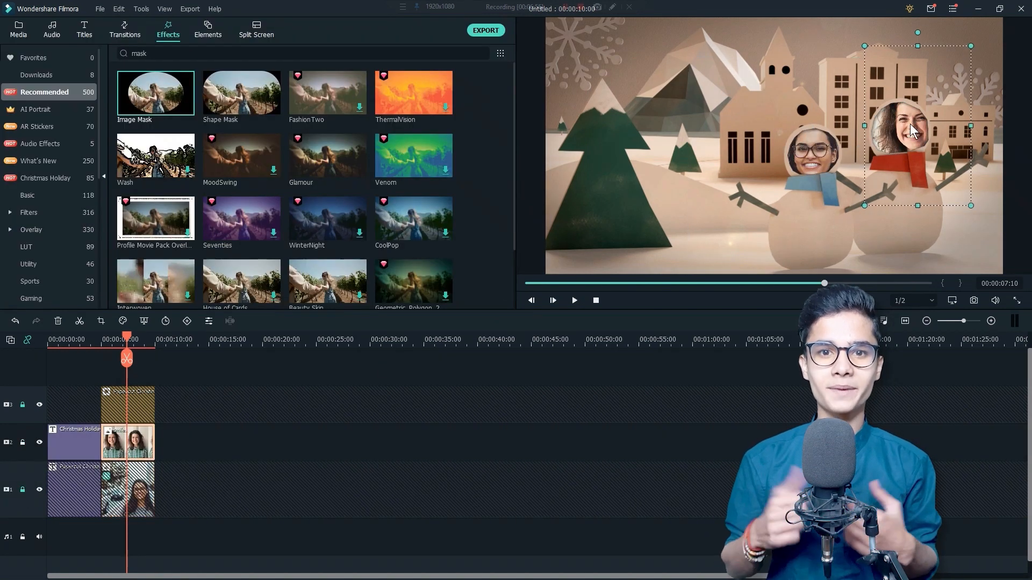
pyautogui.moveTo(894, 140); pyautogui.dragTo(891, 145)
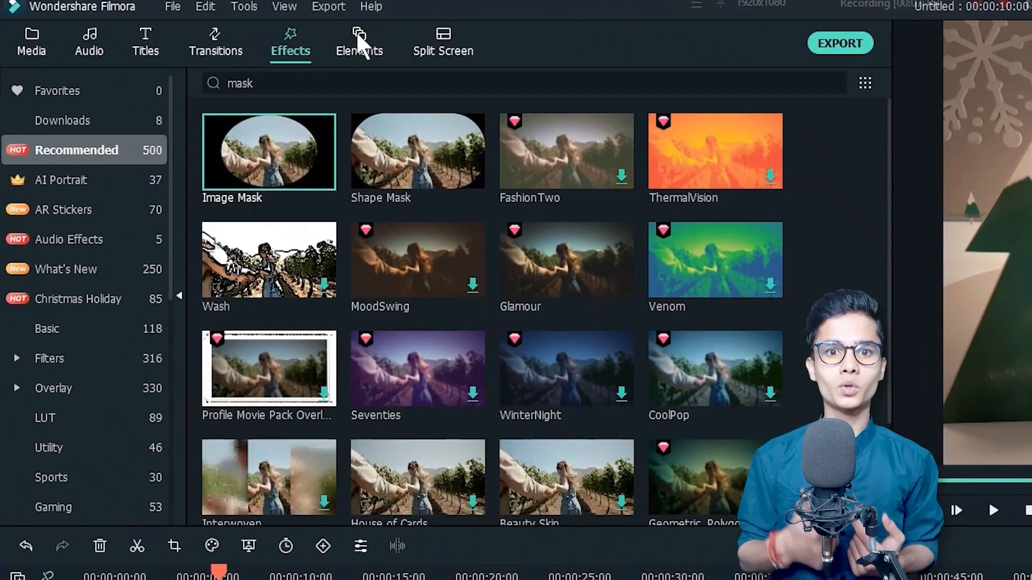
# Step: Place the Filmstock Papercut Christmas mountain element on the second track after smile1, with the red-scarfed snowman element above it on the third
pyautogui.click(207, 25)
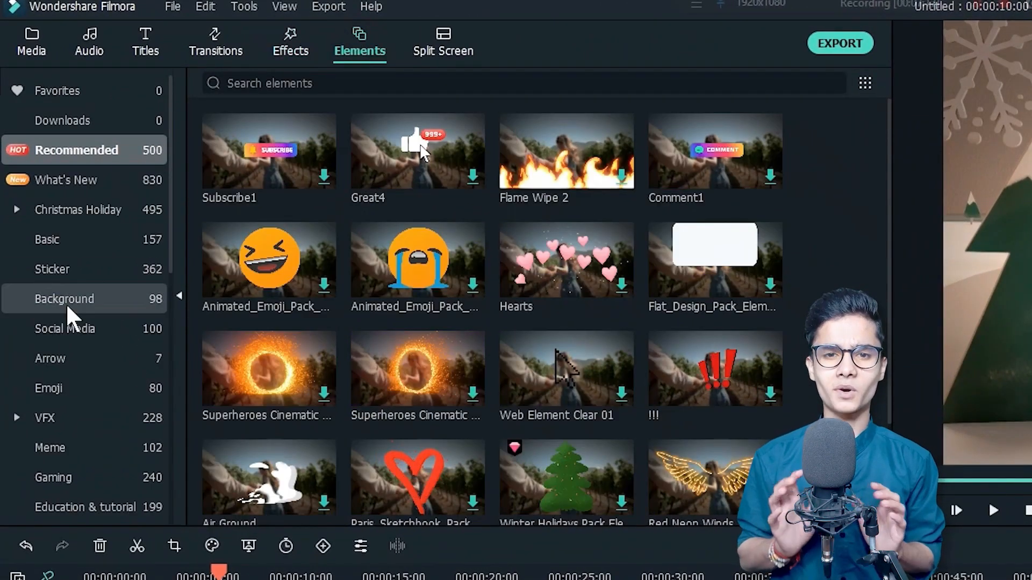
pyautogui.scroll(-8, 21, 505)
pyautogui.click(18, 510)
pyautogui.scroll(-3, 68, 443)
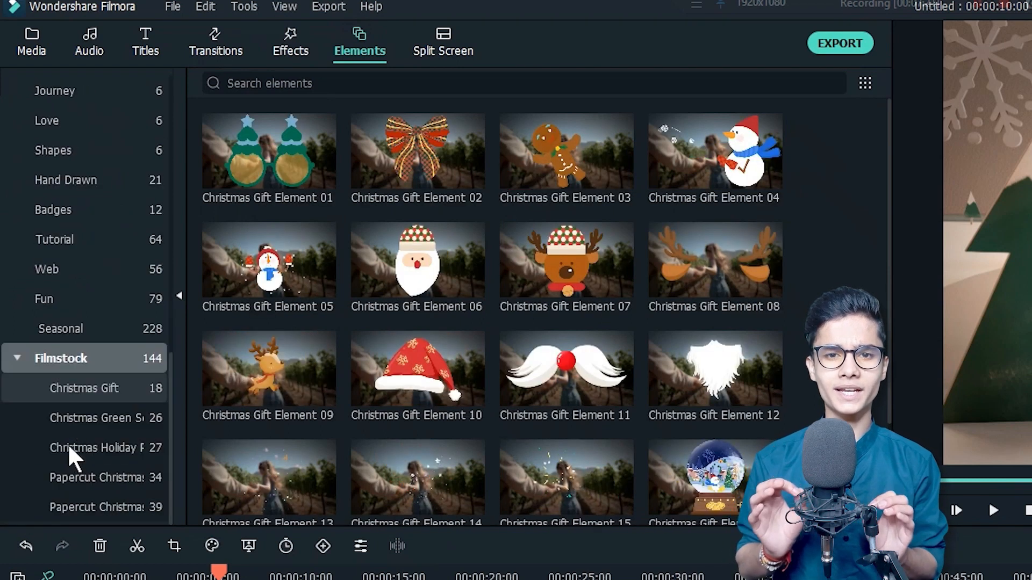
pyautogui.click(114, 473)
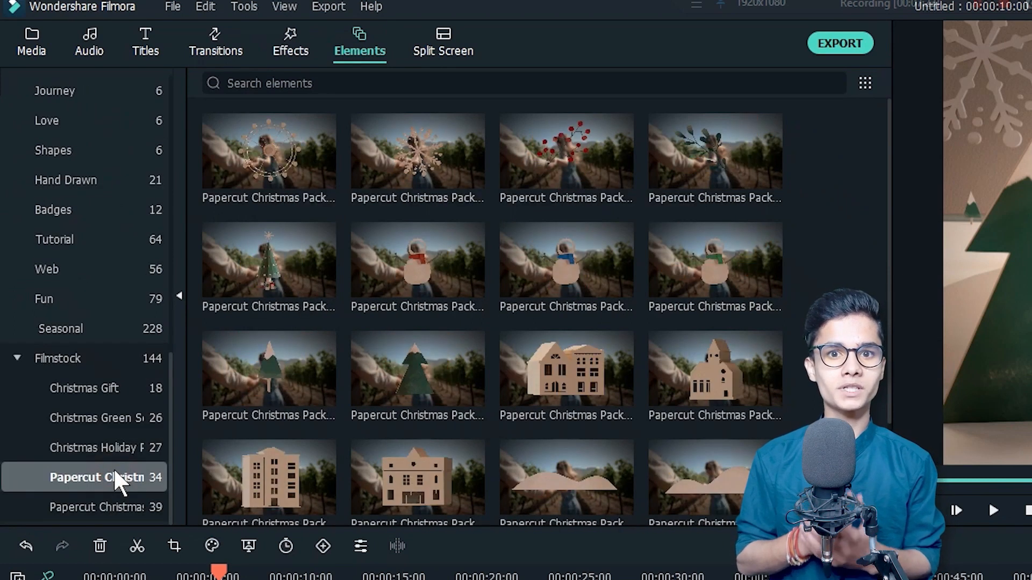
pyautogui.scroll(-3, 436, 355)
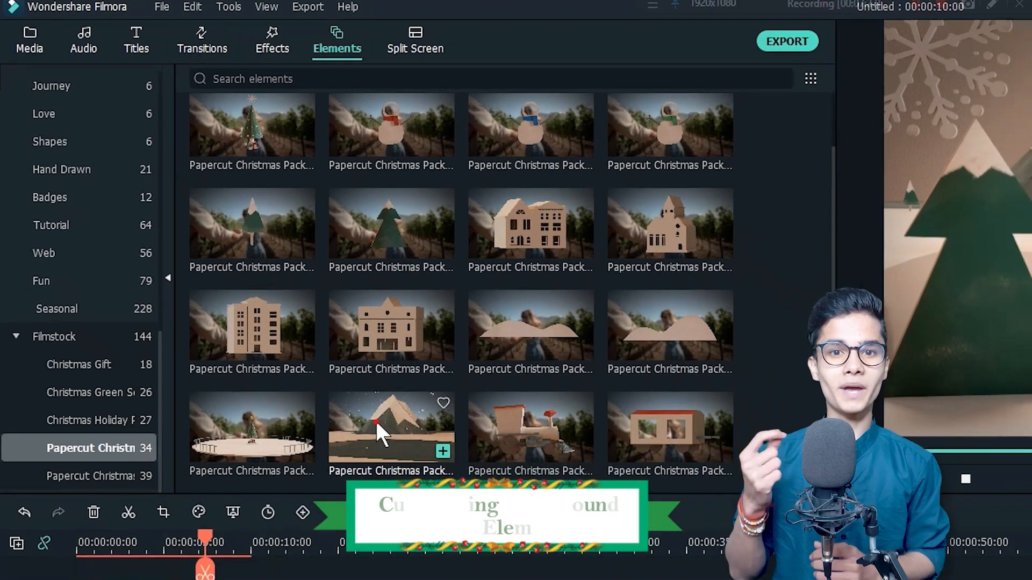
pyautogui.moveTo(376, 424); pyautogui.dragTo(301, 579)
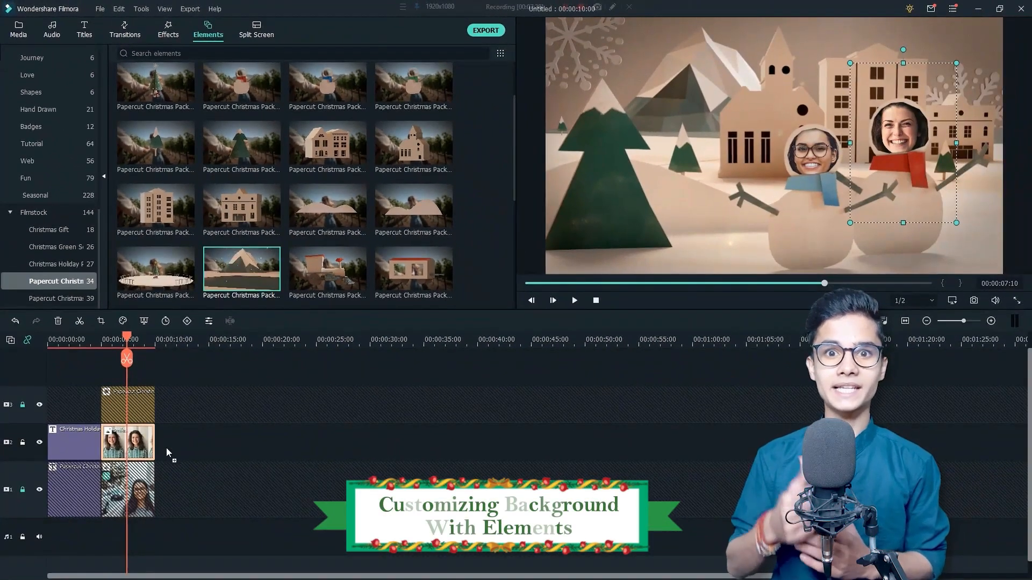
pyautogui.moveTo(161, 455); pyautogui.dragTo(160, 451)
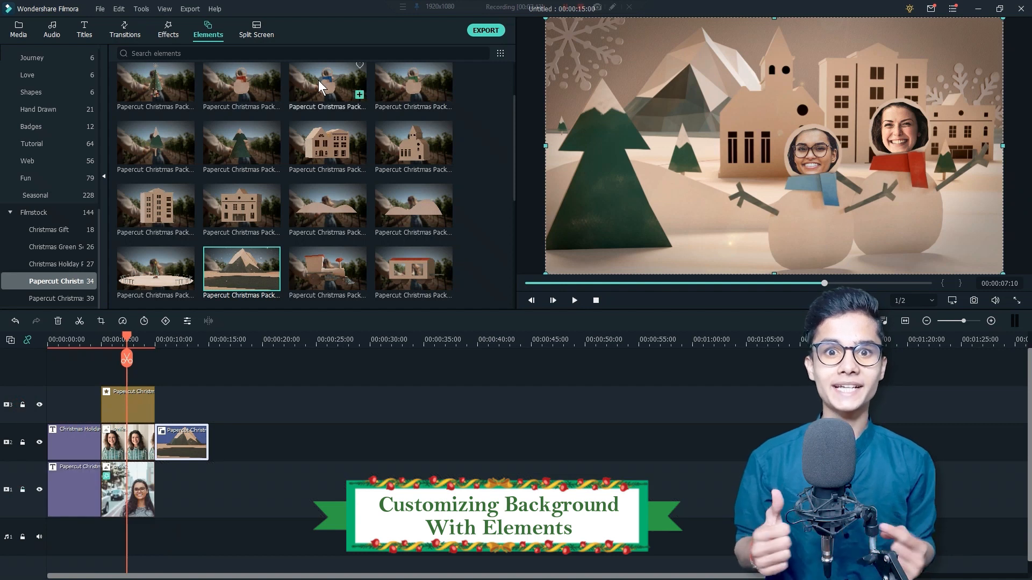
pyautogui.moveTo(211, 310); pyautogui.dragTo(158, 416)
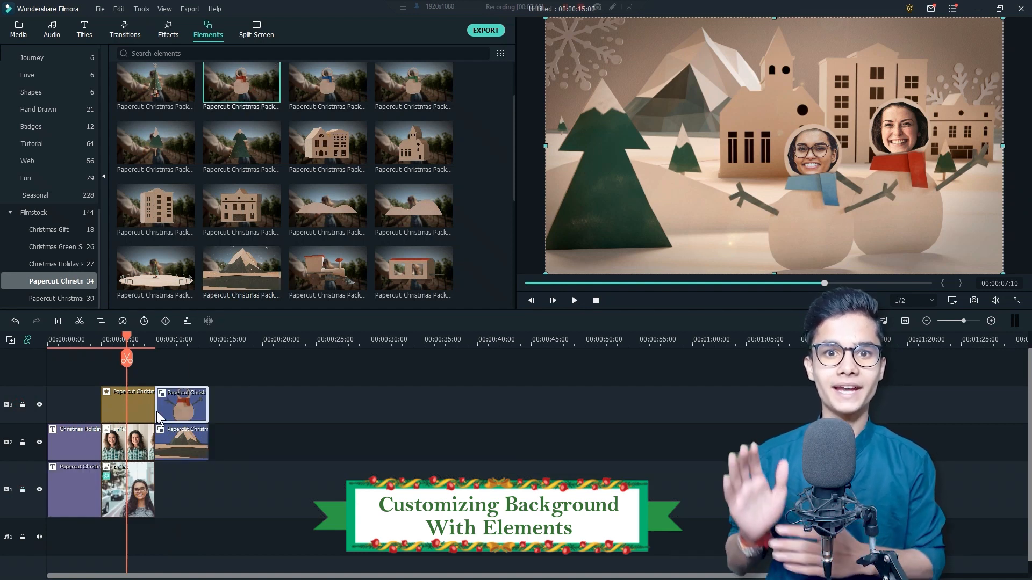
# Step: Place nightpic on the first track beneath the mountain element, lock the two tracks above, and enlarge the photo to fill the frame
pyautogui.click(20, 29)
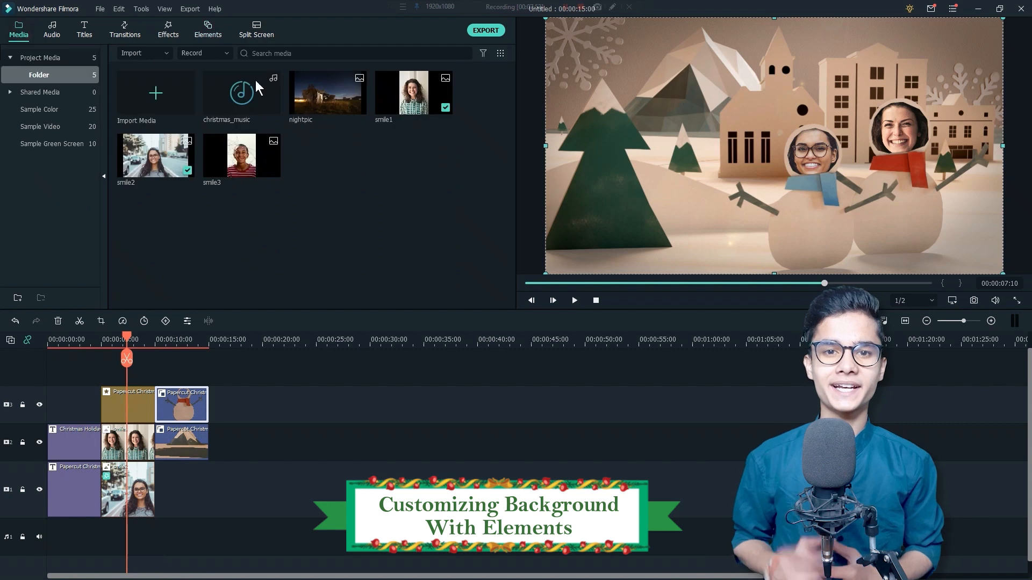
pyautogui.moveTo(197, 465); pyautogui.dragTo(183, 486)
pyautogui.click(23, 442)
pyautogui.click(23, 404)
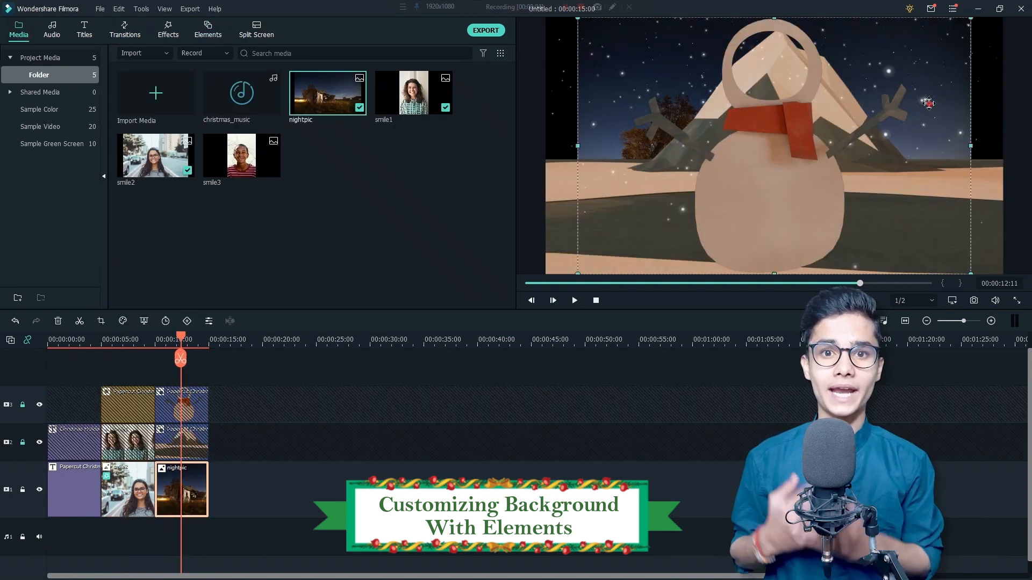
pyautogui.moveTo(487, 333); pyautogui.dragTo(344, 429)
pyautogui.moveTo(941, 145); pyautogui.dragTo(1018, 145)
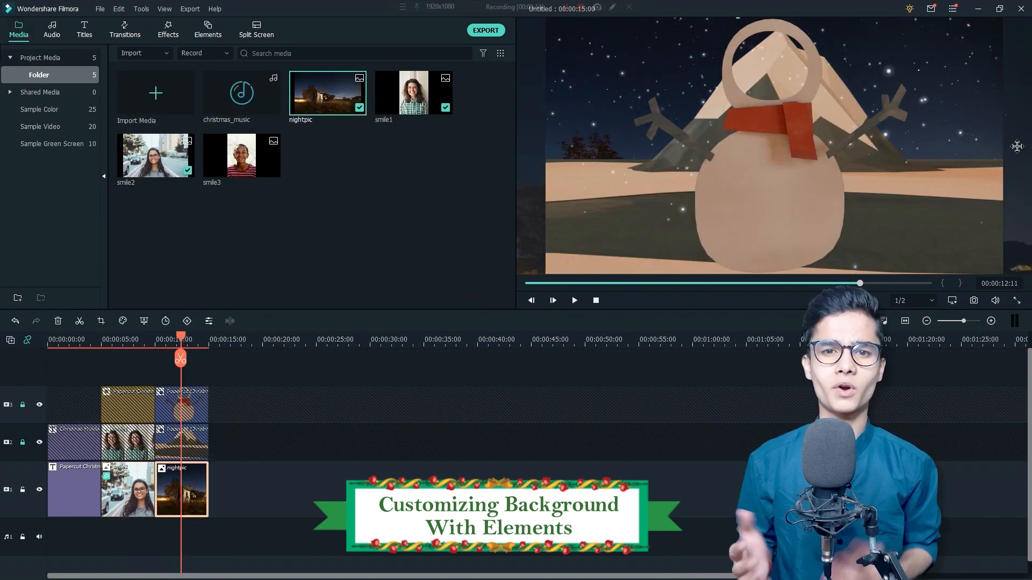
# Step: Unlock the tracks, shrink the snowman and place it at the right of the frame, and move its clip up to the fourth track
pyautogui.click(22, 442)
pyautogui.click(23, 405)
pyautogui.moveTo(628, 18); pyautogui.dragTo(725, 102)
pyautogui.moveTo(874, 180); pyautogui.dragTo(955, 156)
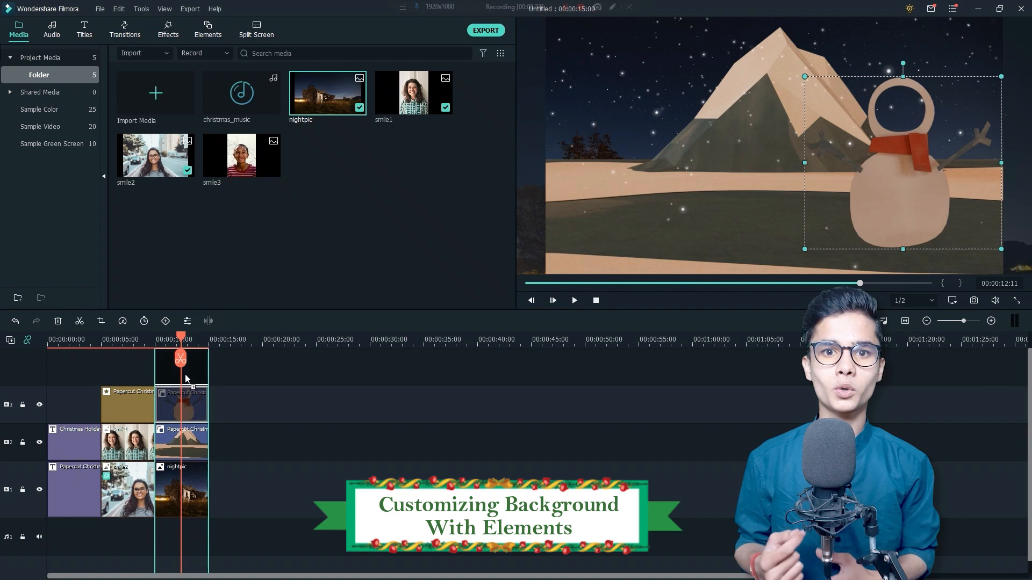
pyautogui.moveTo(185, 376); pyautogui.dragTo(190, 396)
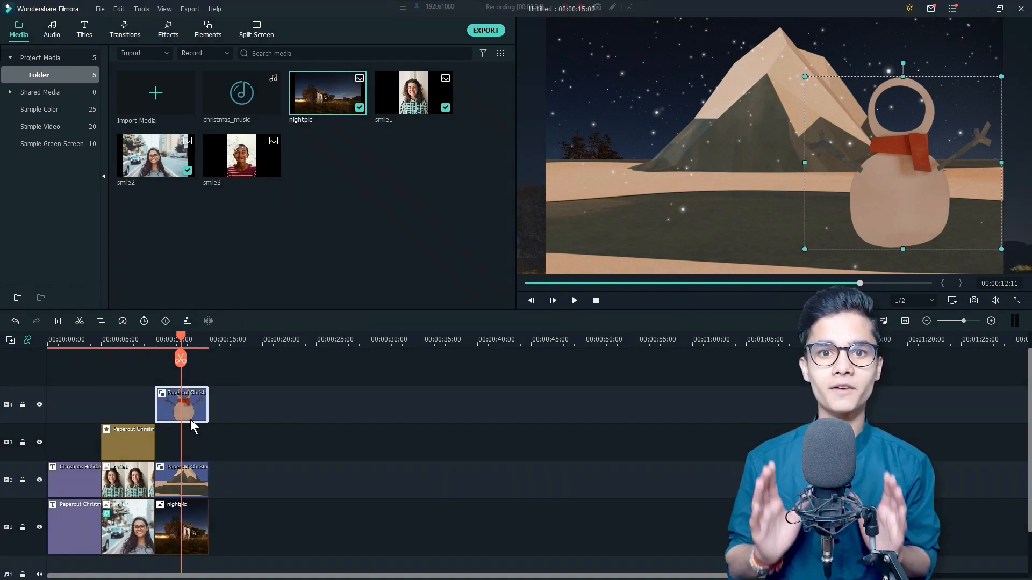
# Step: Place smile3 on the third track, lock the snowman's track, and scale and position the photo behind the snowman's head opening
pyautogui.moveTo(231, 161); pyautogui.dragTo(160, 445)
pyautogui.click(23, 405)
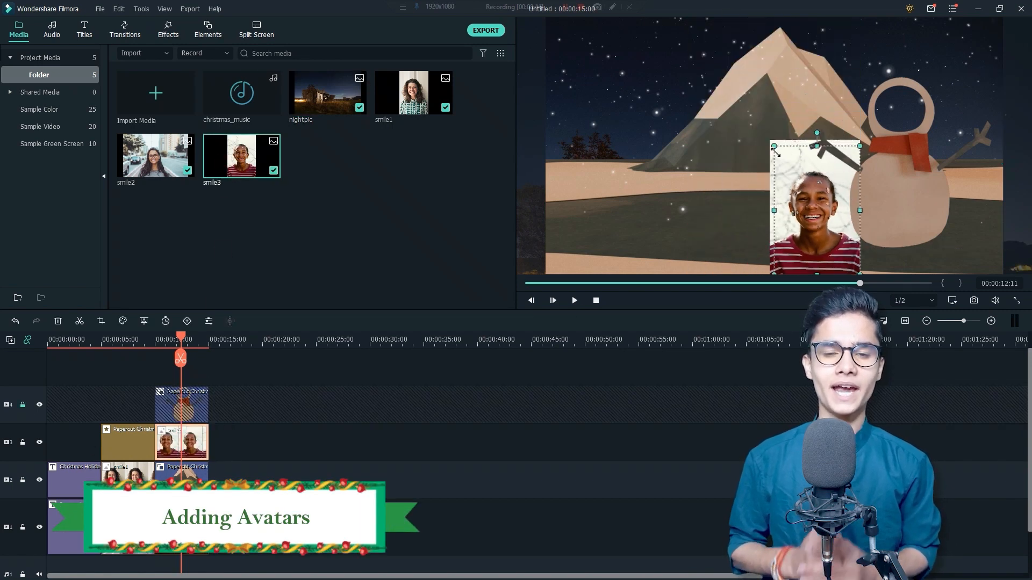
pyautogui.moveTo(834, 272); pyautogui.dragTo(954, 191)
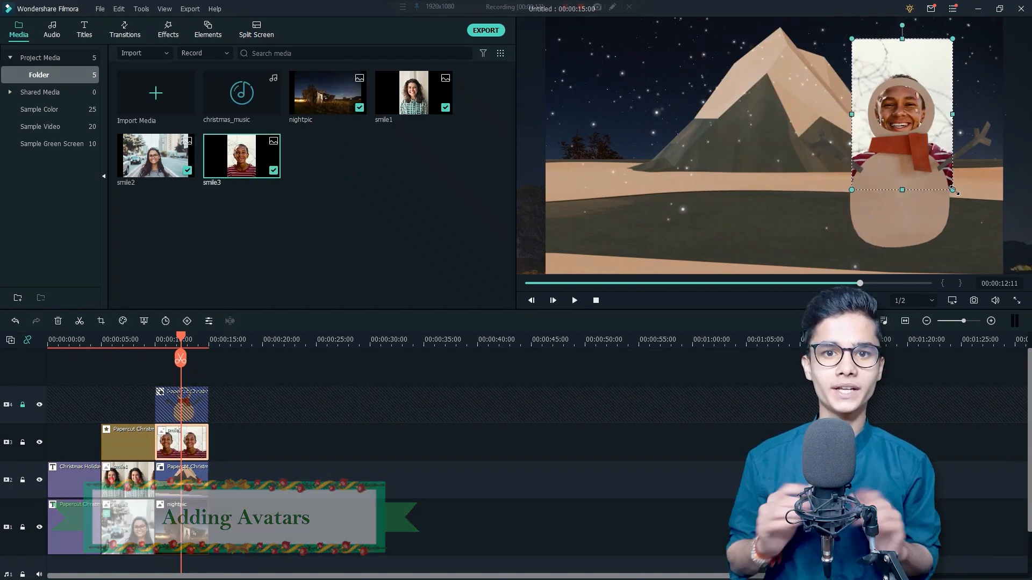
# Step: Apply the Image Mask effect to smile3, set the mask height to 43 and reduce its width to fit the snowman's head
pyautogui.click(168, 32)
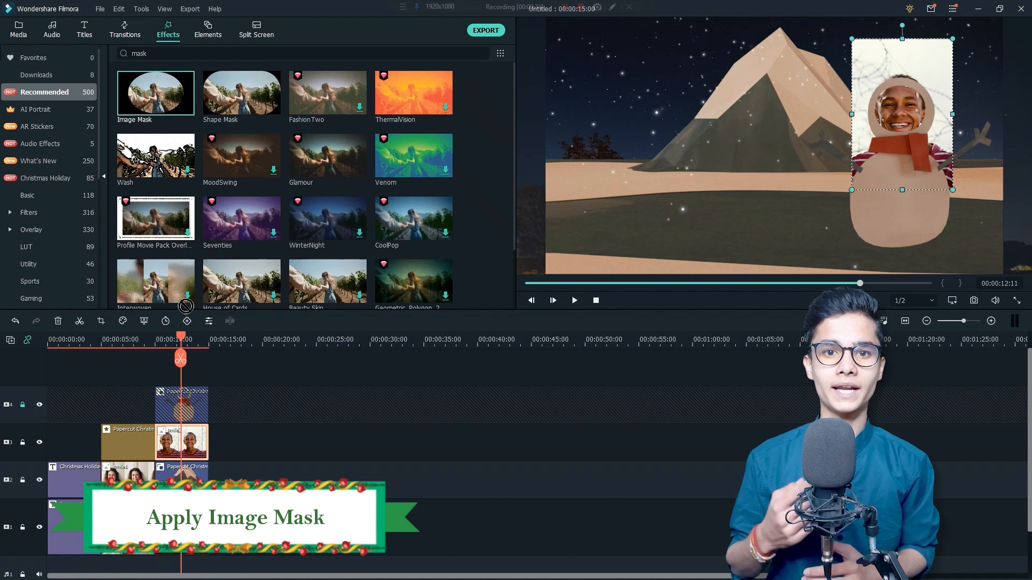
pyautogui.moveTo(185, 447); pyautogui.dragTo(189, 447)
pyautogui.doubleClick(183, 446)
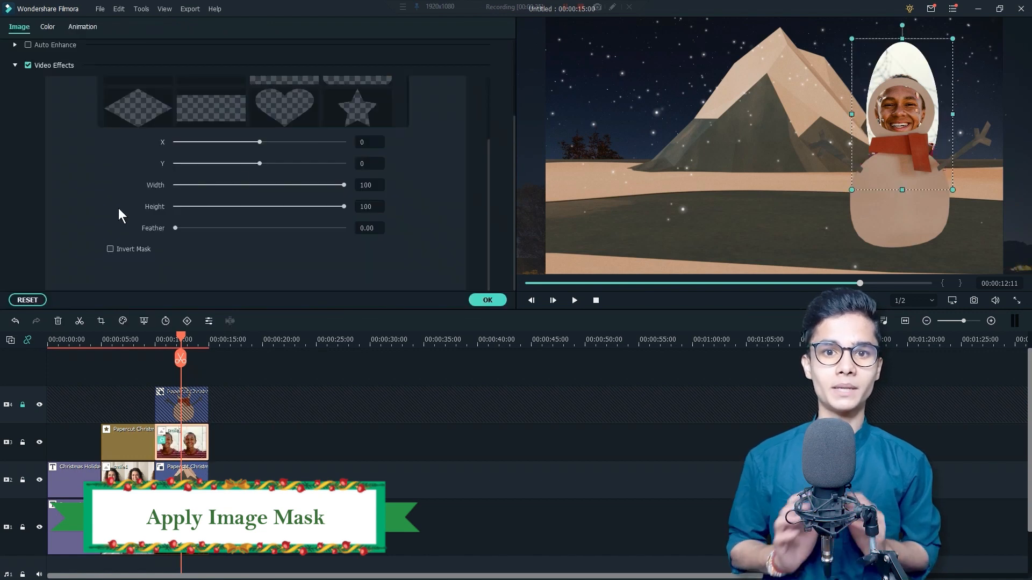
pyautogui.click(308, 206)
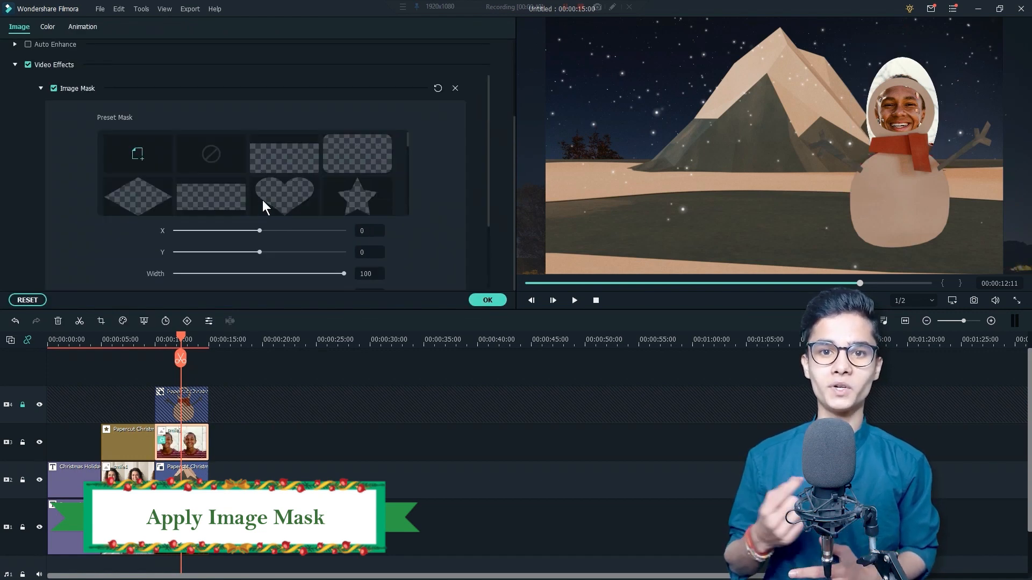
pyautogui.moveTo(308, 205); pyautogui.dragTo(246, 205)
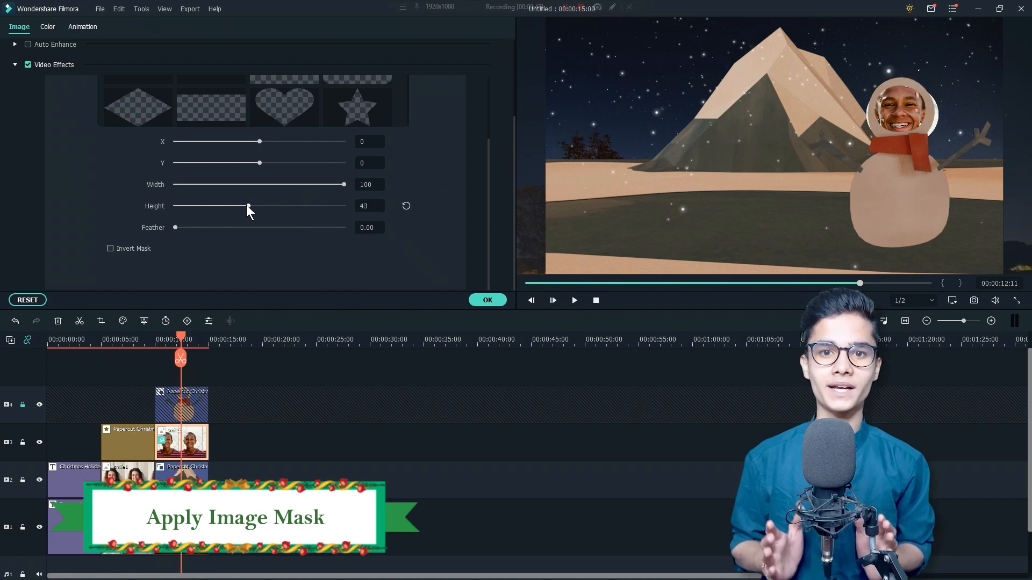
pyautogui.click(300, 184)
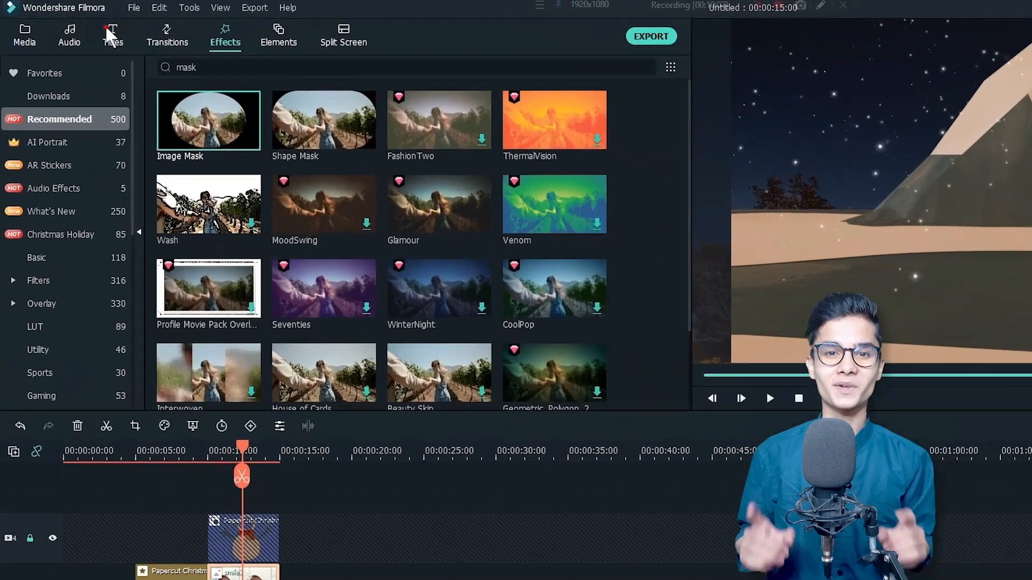
# Step: Add Christmas Gift Title 03 on the fourth track beneath the snowman clip, scaled to 81.16% at position X -135, Y -49
pyautogui.click(85, 30)
pyautogui.click(74, 246)
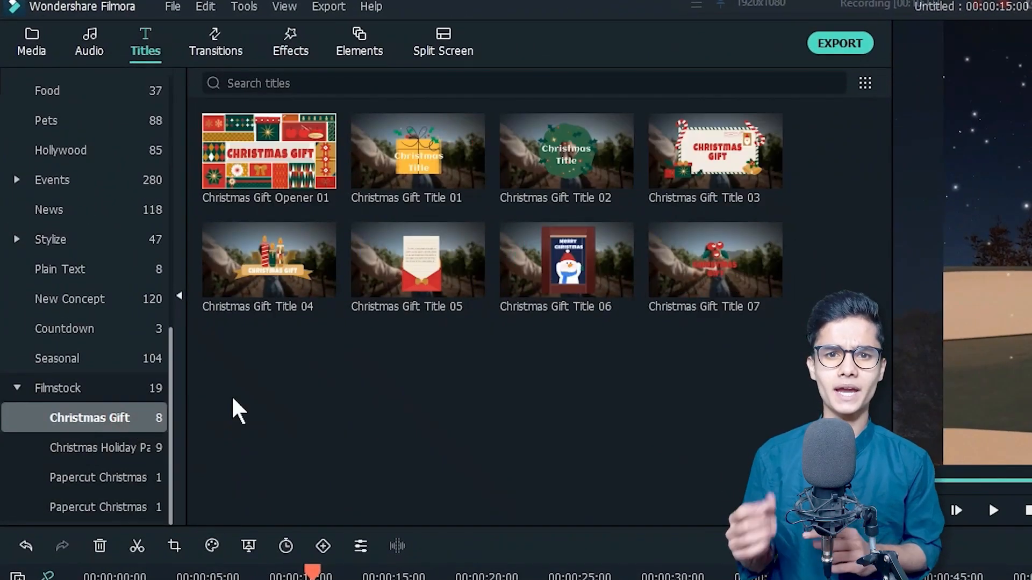
pyautogui.moveTo(727, 177); pyautogui.dragTo(383, 525)
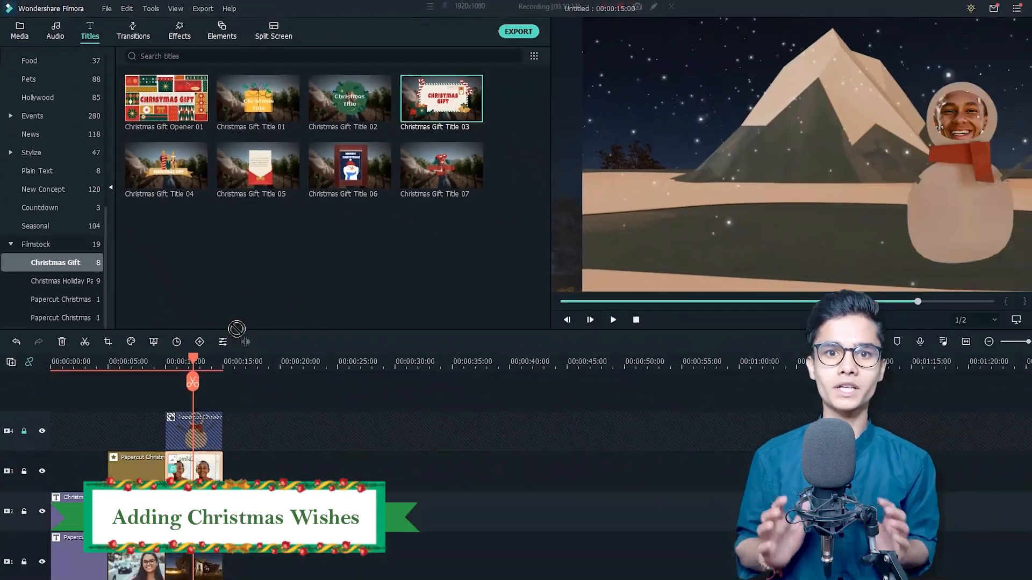
pyautogui.moveTo(236, 328); pyautogui.dragTo(157, 387)
pyautogui.doubleClick(192, 400)
pyautogui.moveTo(571, 66); pyautogui.dragTo(559, 50)
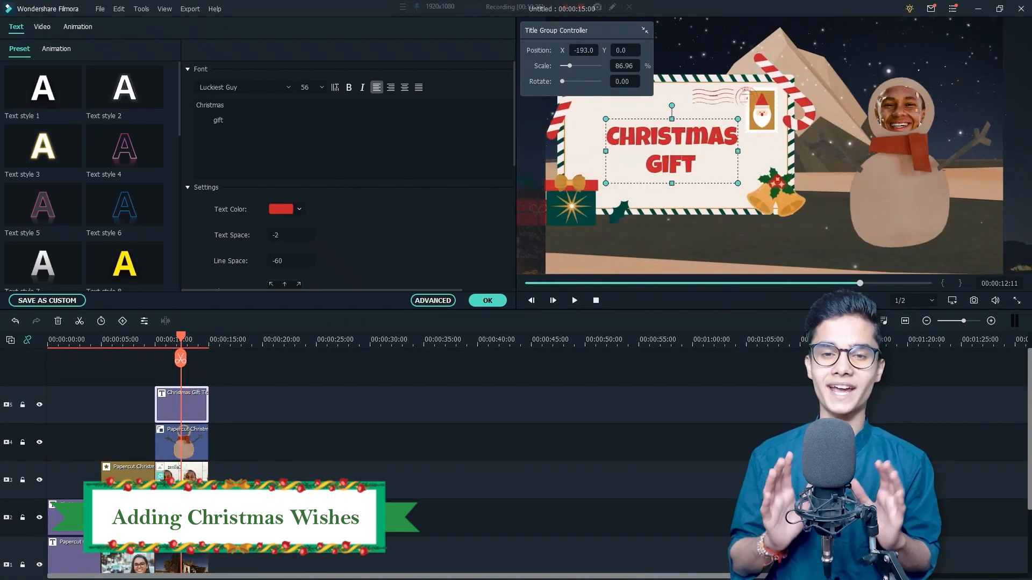
# Step: Replace the title text with "MAY THE MAGIC OF CHRISTMAS FILL YOUR HEART AND HOME WITH PEACE, LOVE & JOY!" on four lines
pyautogui.write('MAY THE MAGIC OF')
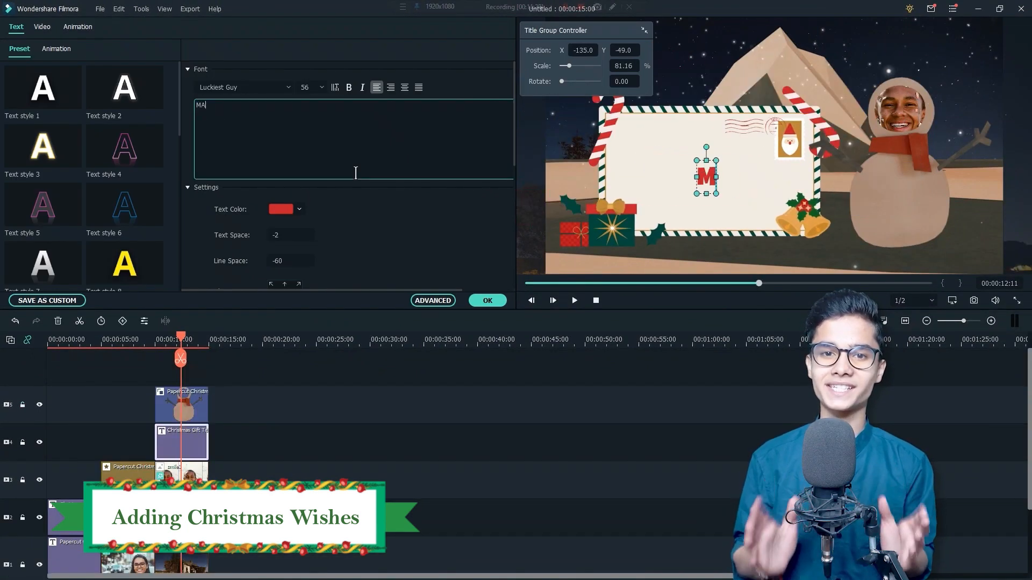
pyautogui.press('Return')
pyautogui.write('CHRISTMAS FILL YOUR HEART')
pyautogui.press('Return')
pyautogui.write('AND ')
pyautogui.write('HOME WITH')
pyautogui.press('Return')
pyautogui.write('PEACE, LOVE & JOY!')
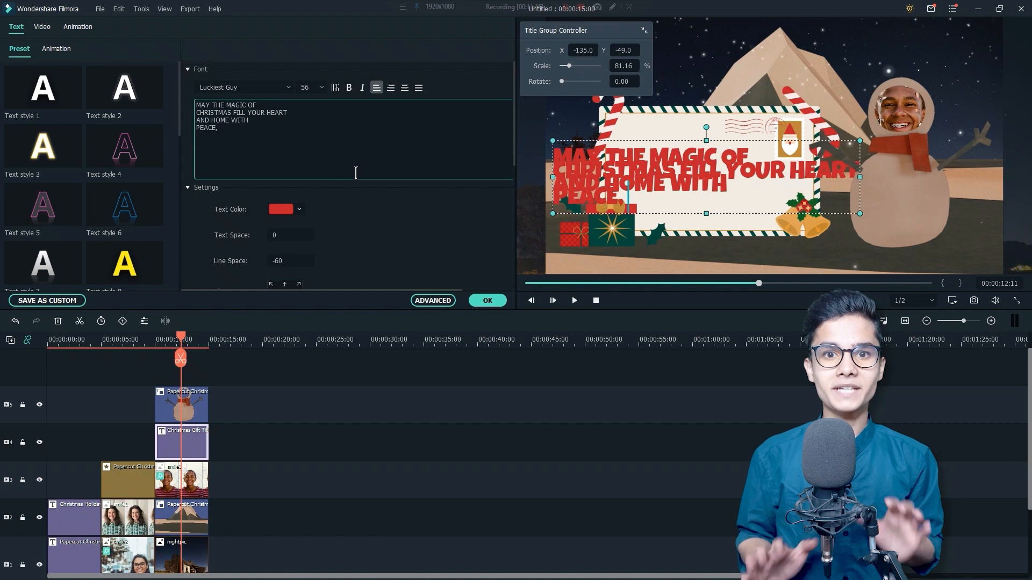
# Step: Increase the greeting's line spacing, centre-align it, reduce the font size, position it inside the envelope card, and apply the title edits
pyautogui.moveTo(284, 261); pyautogui.dragTo(309, 260)
pyautogui.click(391, 87)
pyautogui.click(405, 87)
pyautogui.click(322, 87)
pyautogui.click(307, 142)
pyautogui.click(322, 87)
pyautogui.click(307, 152)
pyautogui.moveTo(745, 170); pyautogui.dragTo(746, 177)
pyautogui.click(487, 300)
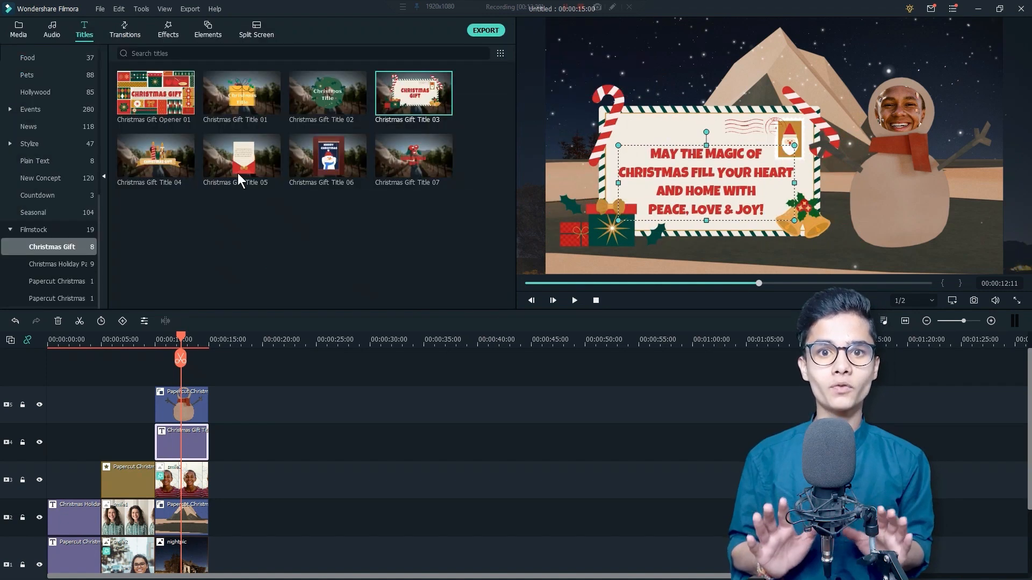
# Step: Add the second Filmstock Papercut Christmas Pack scene effect to the first track, directly after nightpic
pyautogui.click(169, 30)
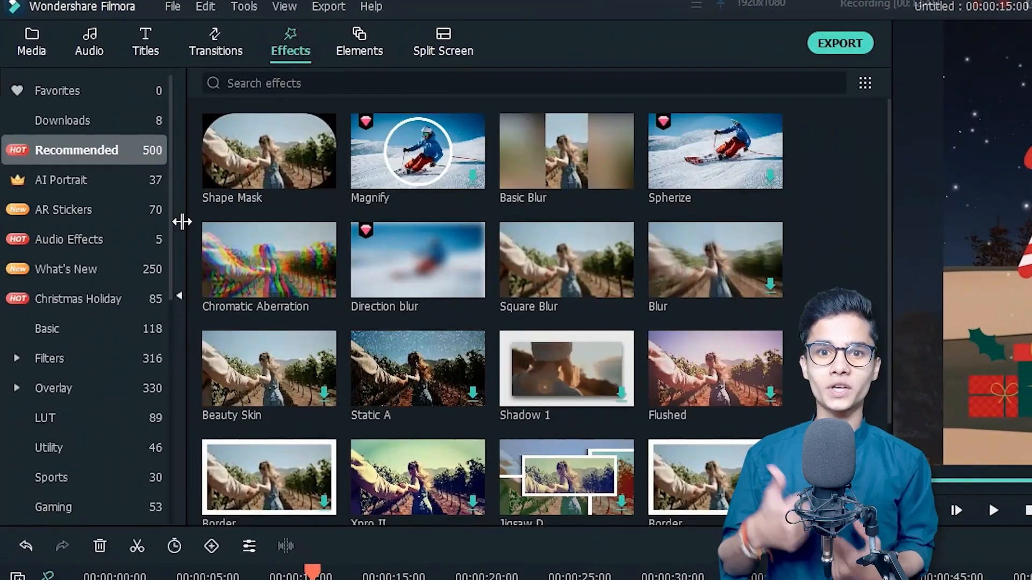
pyautogui.scroll(-6, 86, 334)
pyautogui.click(100, 473)
pyautogui.moveTo(270, 123); pyautogui.dragTo(281, 564)
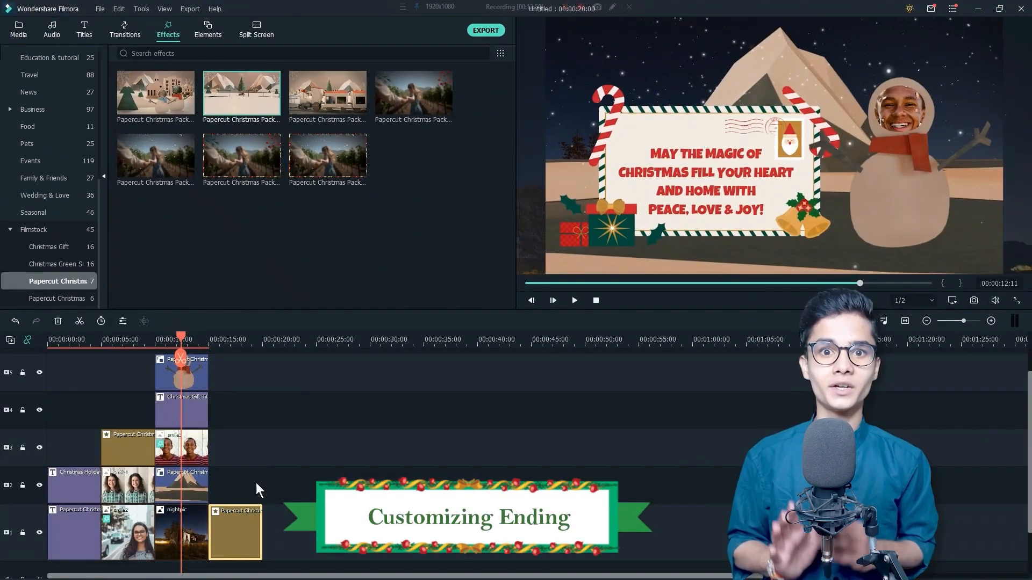
# Step: Add Christmas Gift Title 04 on the second track, aligned directly above the ending Papercut Christmas scene
pyautogui.click(85, 32)
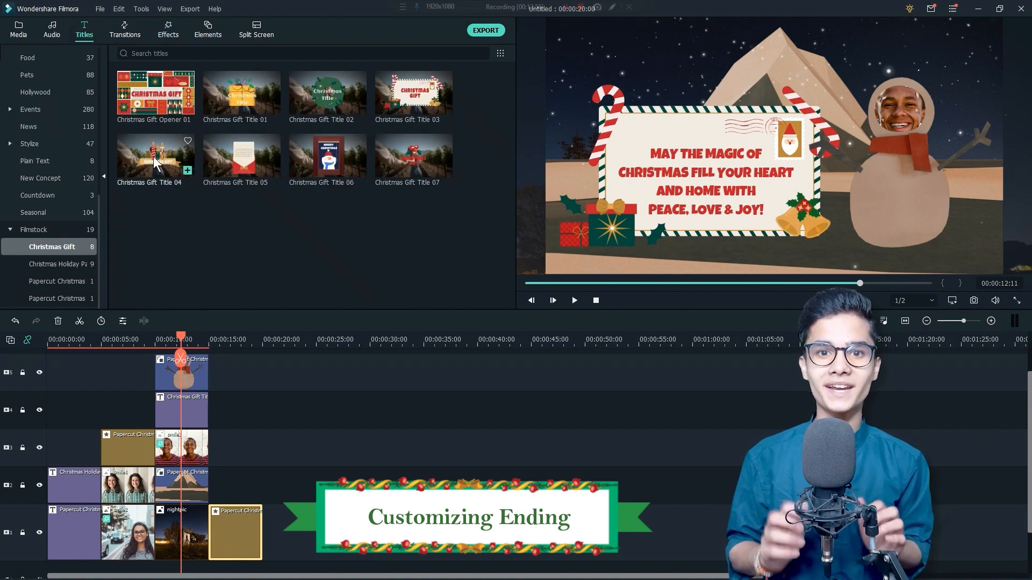
pyautogui.moveTo(154, 156); pyautogui.dragTo(266, 435)
pyautogui.moveTo(217, 486); pyautogui.dragTo(231, 486)
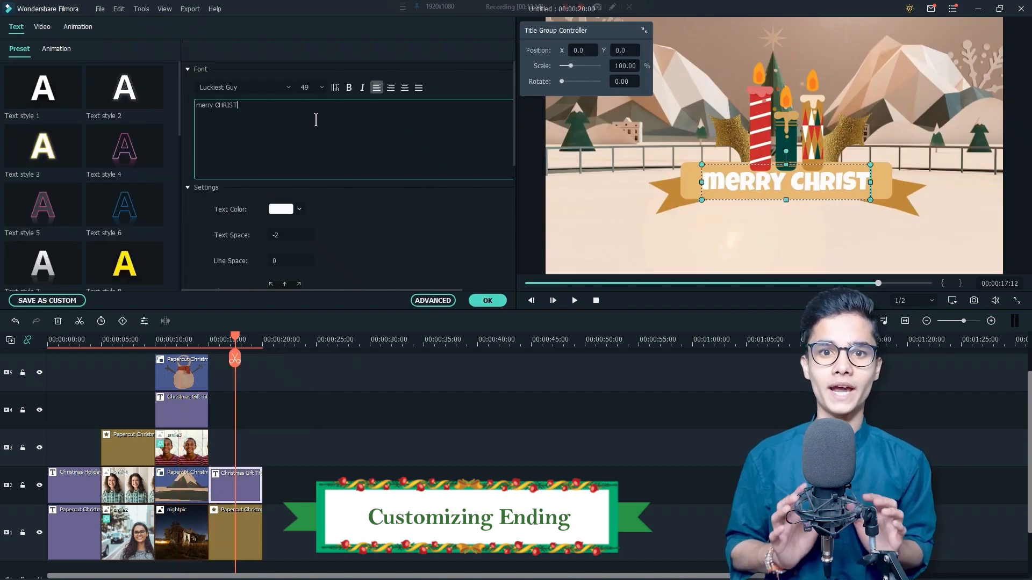
# Step: Set the ending title's text to "merry CHRISTMAS" at font size 42, scale the title group to 121.74% at X -24, and apply the edits
pyautogui.write('MAS')
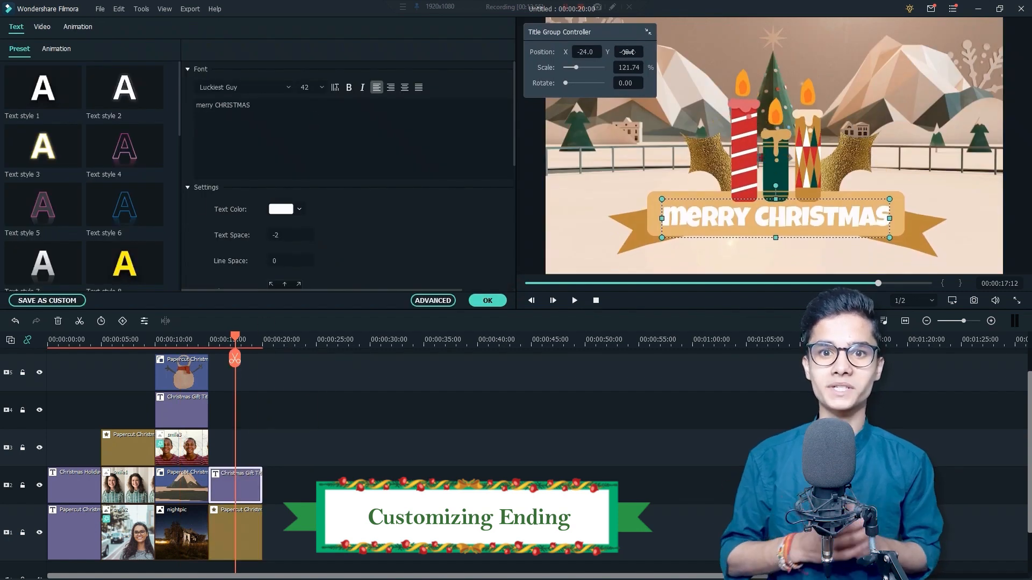
pyautogui.click(487, 300)
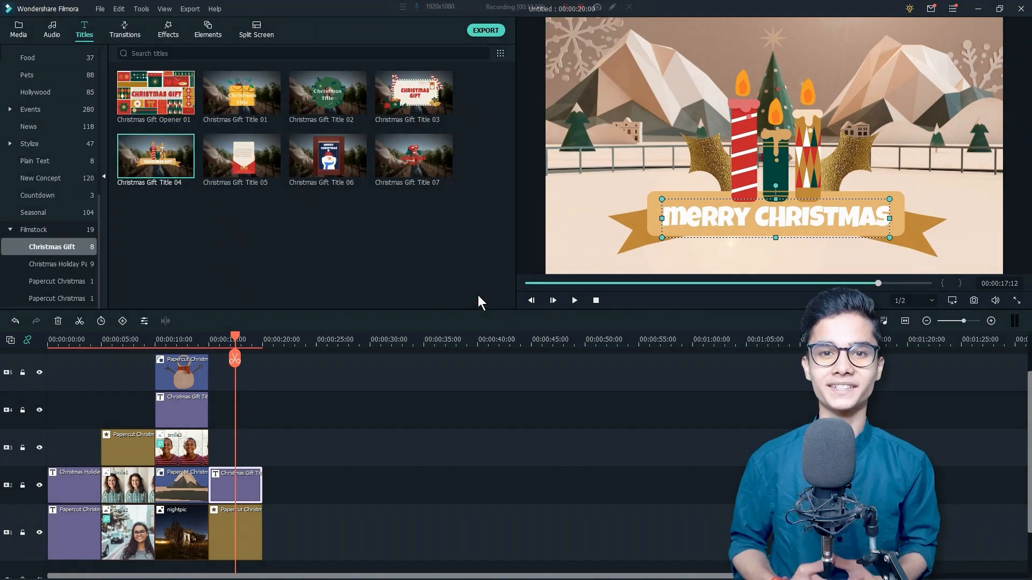
# Step: Open the transitions library
pyautogui.click(125, 30)
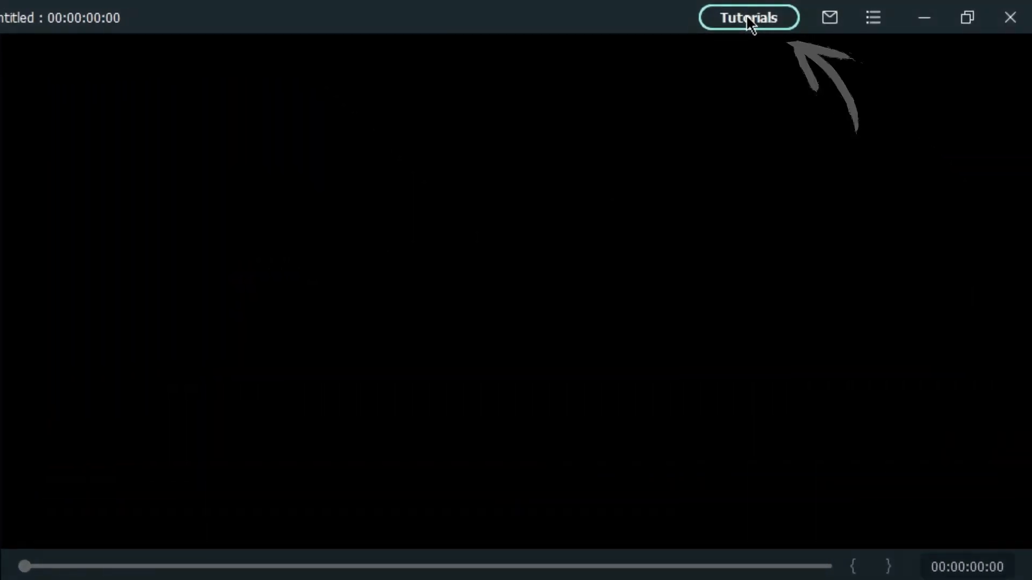
# Step: Open the built-in tutorials and import the project template from "COOL ENDING FOR YOUR TUTORIAL VIDEO"
pyautogui.click(747, 17)
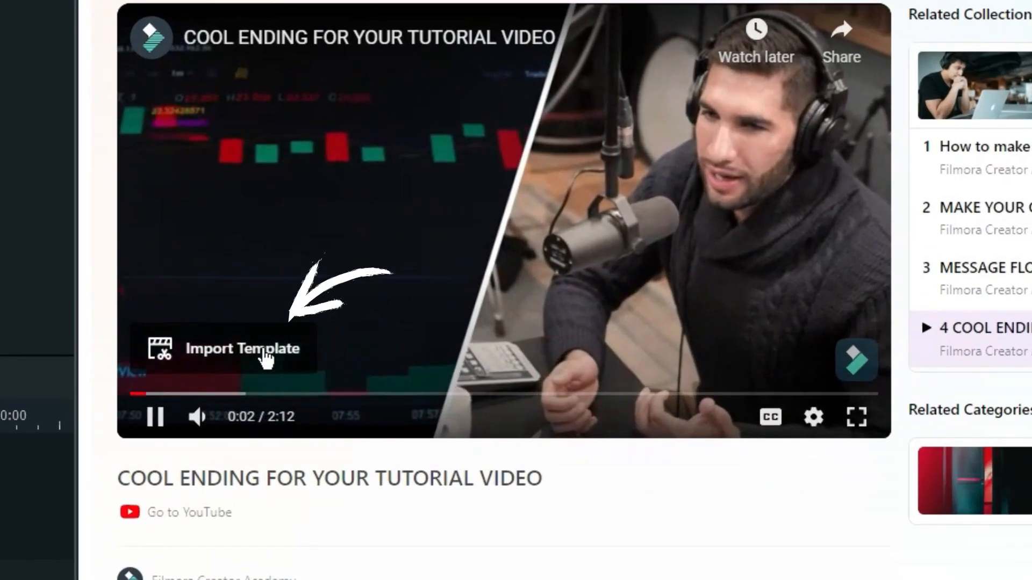
pyautogui.click(225, 339)
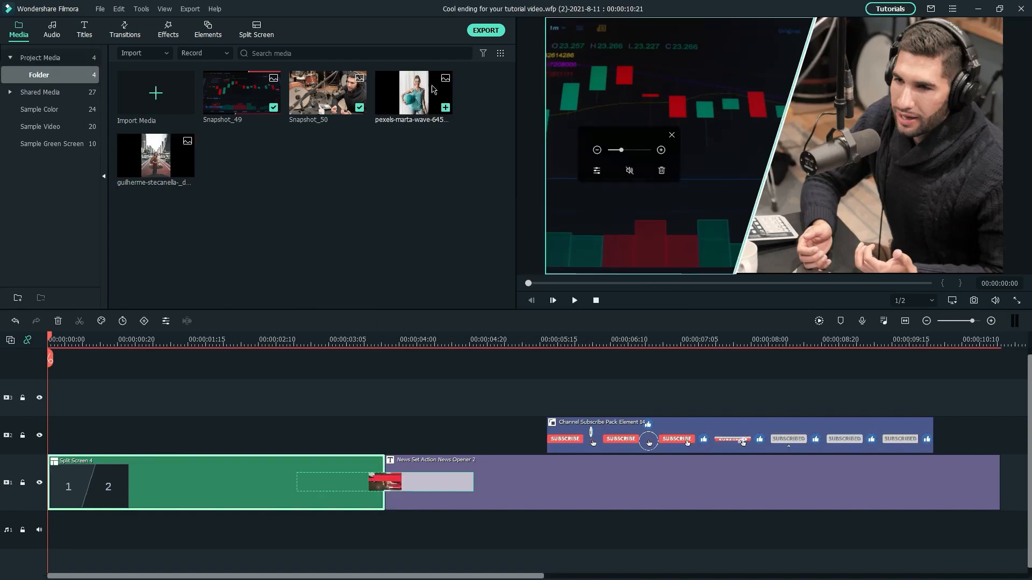
# Step: Slightly enlarge the chart image in the template's first split-screen pane and shift it downward within the pane
pyautogui.moveTo(622, 151); pyautogui.dragTo(628, 151)
pyautogui.moveTo(661, 72); pyautogui.dragTo(659, 152)
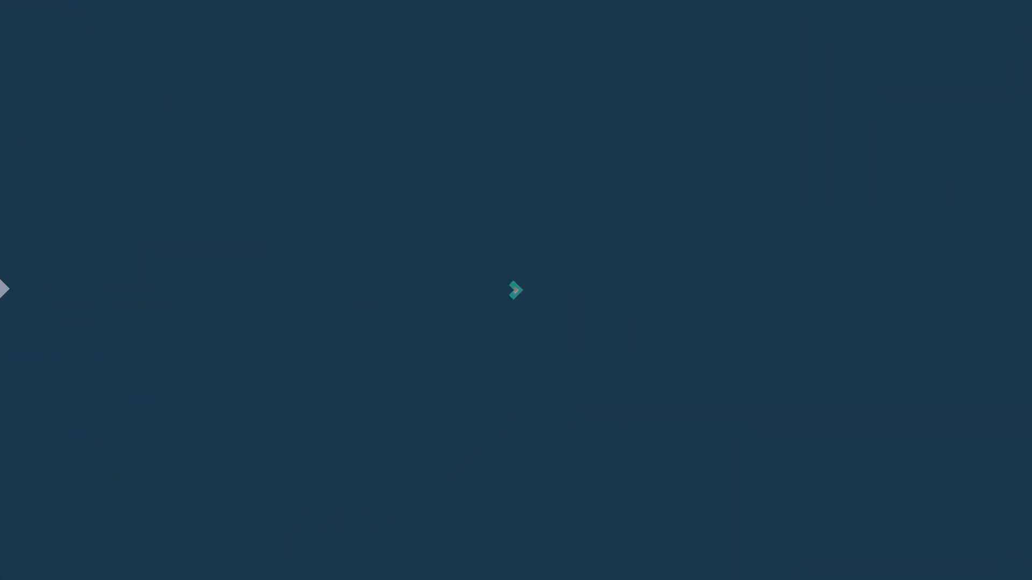